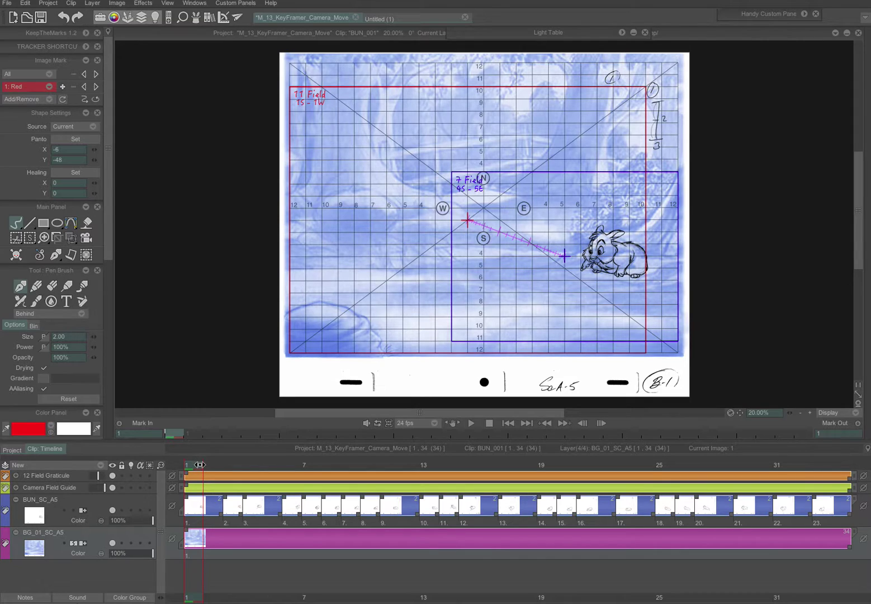
Scrub the bunny scene's opening frames and hide the 12 Field Graticule and Camera Field Guide layers.
mouse_move(199, 465)
left_mouse_down()
mouse_move(739, 461)
mouse_move(189, 478)
left_mouse_up()
mouse_move(212, 464)
left_mouse_down()
mouse_move(641, 450)
mouse_move(200, 505)
left_mouse_up()
left_click(113, 476)
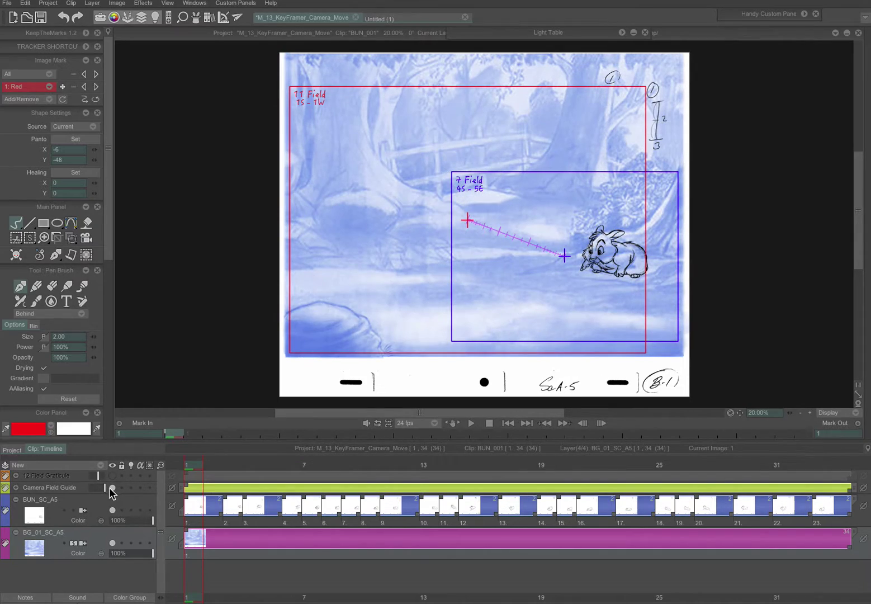
left_click(113, 487)
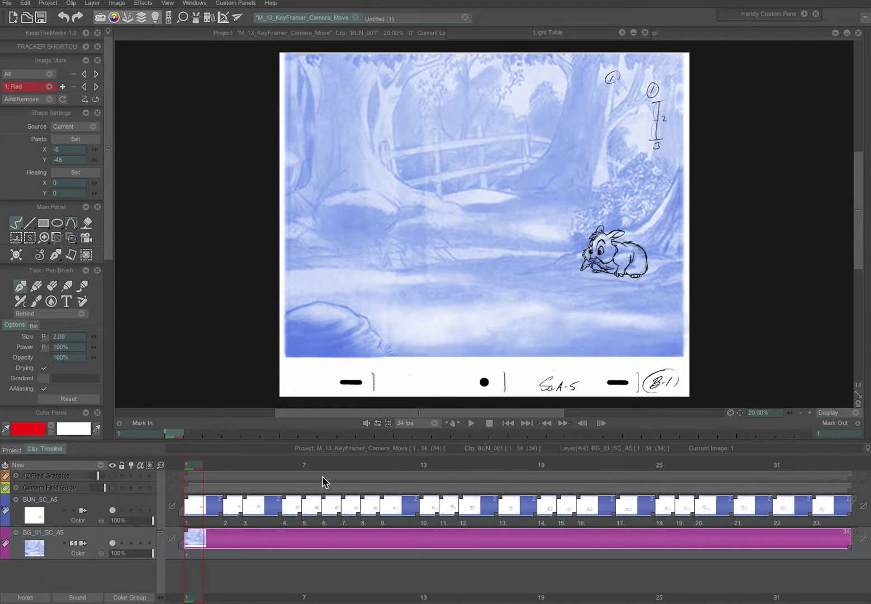
left_click_drag(208, 472, 184, 469)
Create a new project with the HDTV 1080 preset, 1920 x 1080 at 24 fps.
left_click(151, 2)
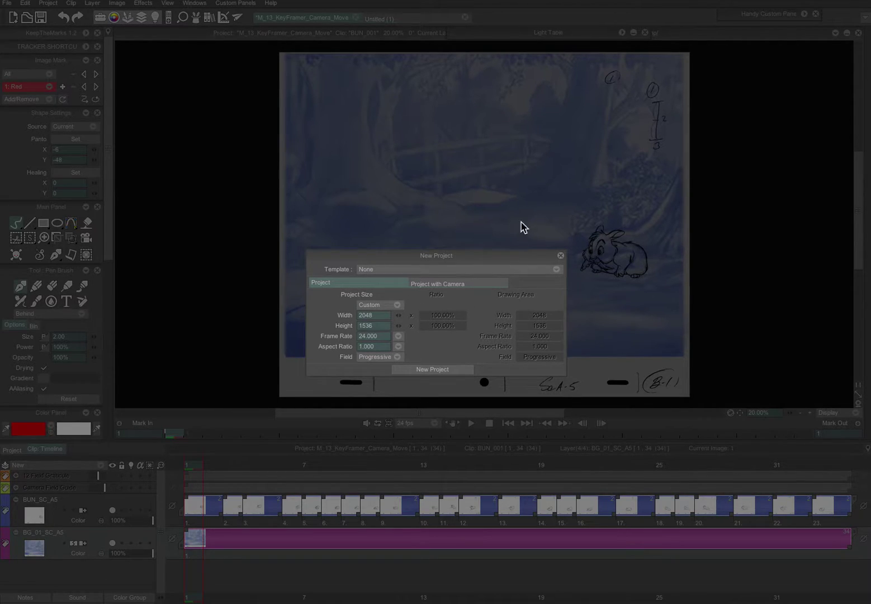
left_click(385, 306)
mouse_move(446, 333)
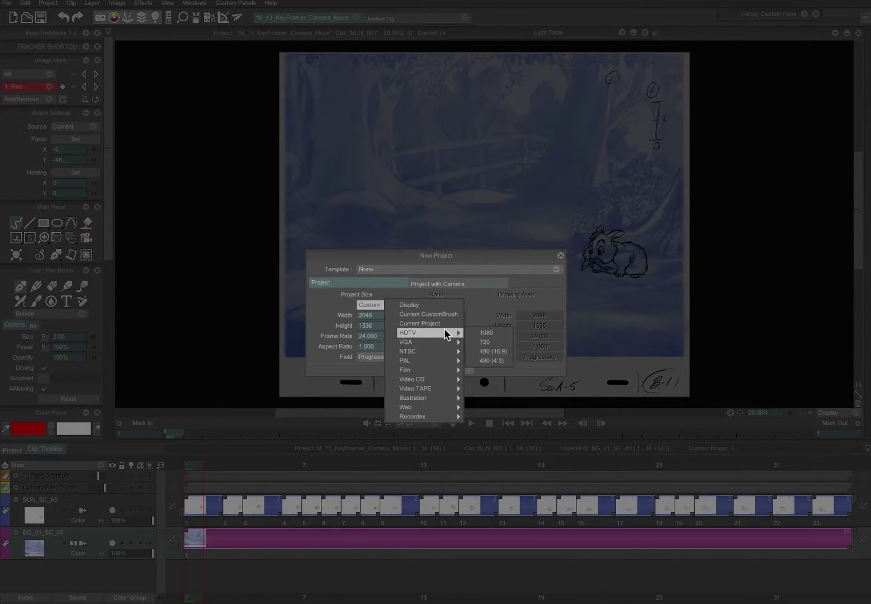
left_click(500, 332)
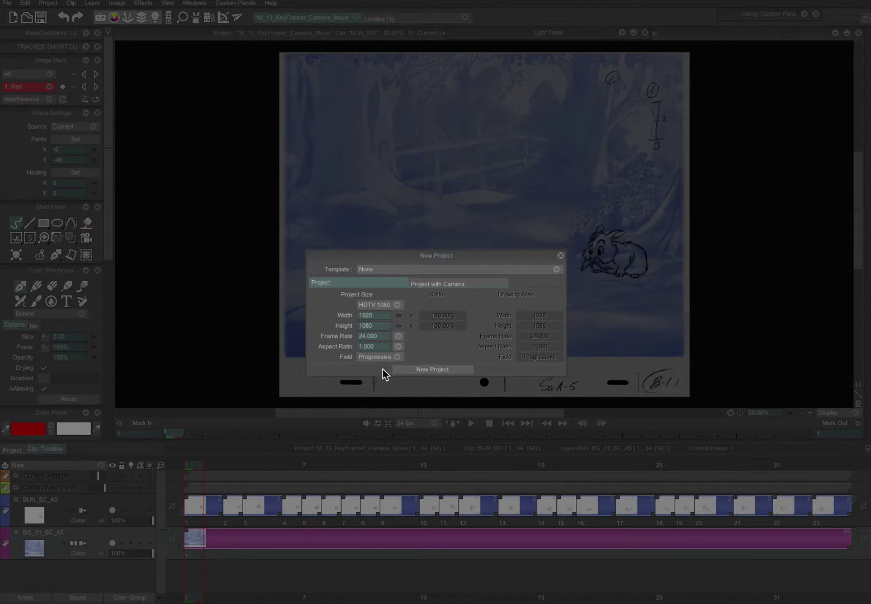
left_click(432, 370)
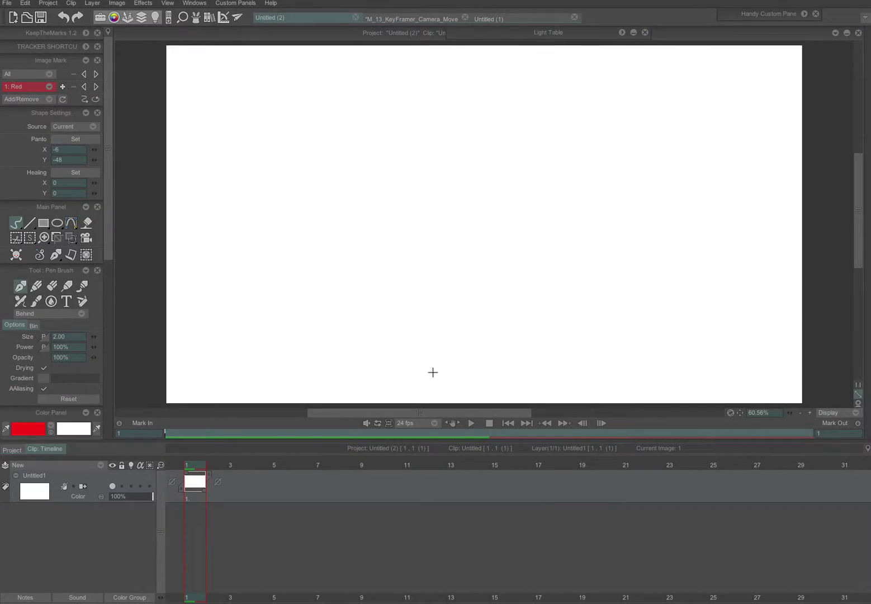
left_click(802, 413)
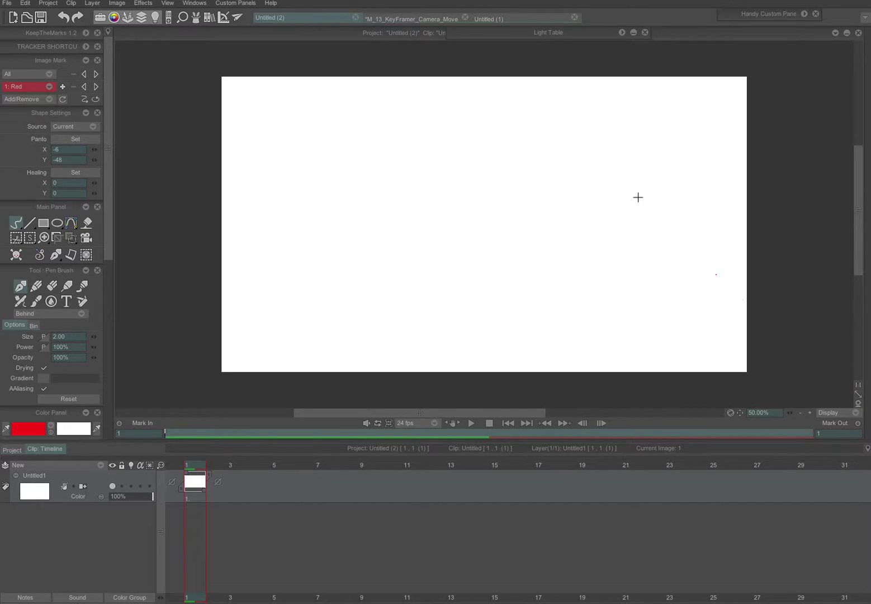
Extend the new project's blank layer to 34 frames, matching the length of the bunny scene, and return to frame 1.
left_click(399, 18)
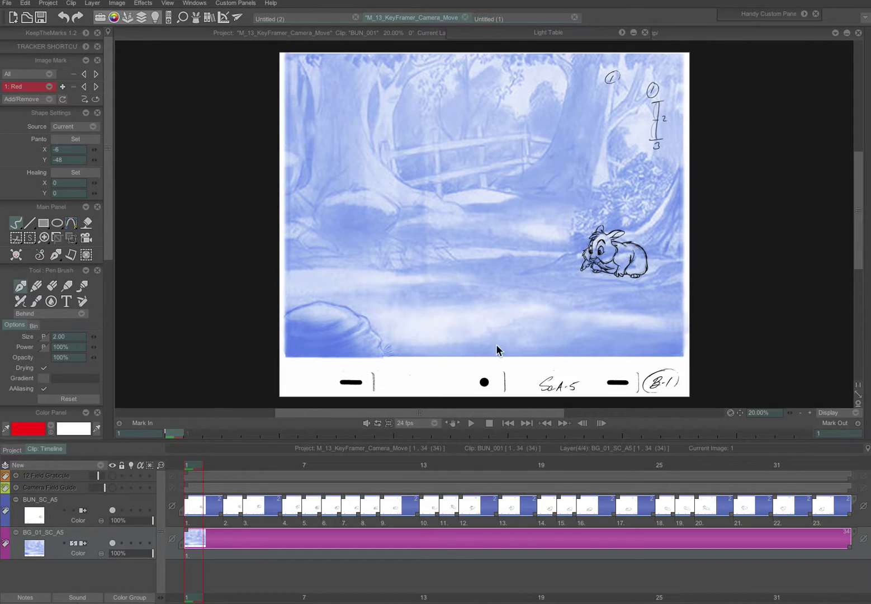
left_click(299, 17)
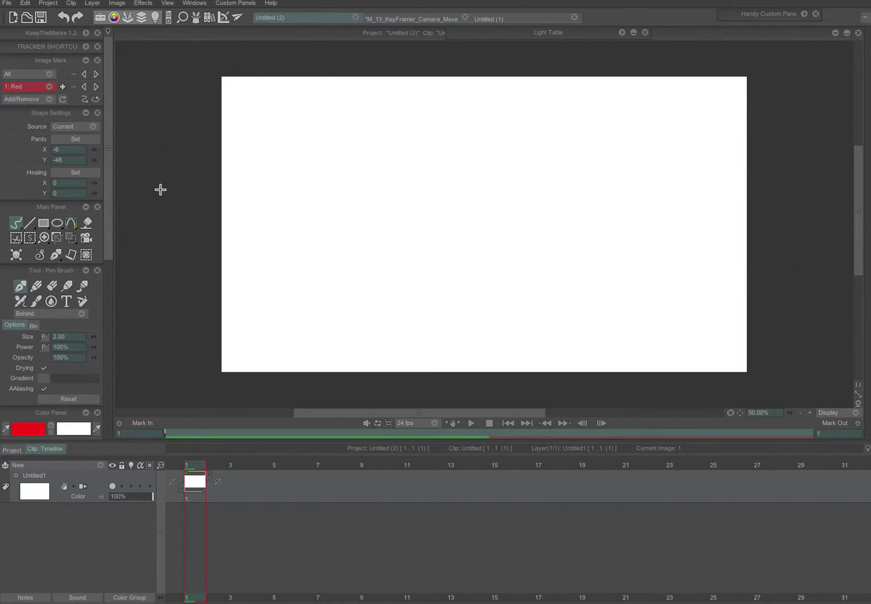
left_click(204, 496)
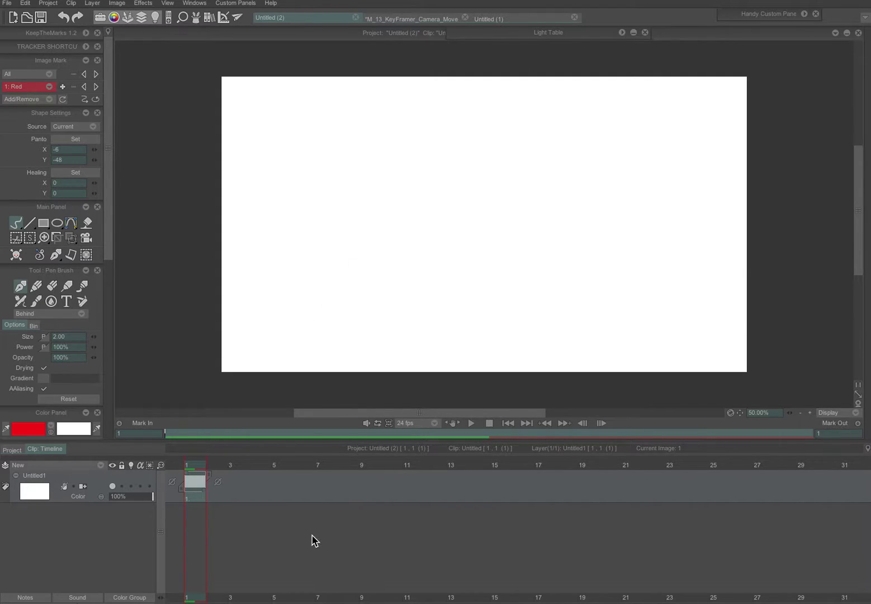
left_click(291, 536)
left_click_drag(205, 497, 854, 495)
key("Home")
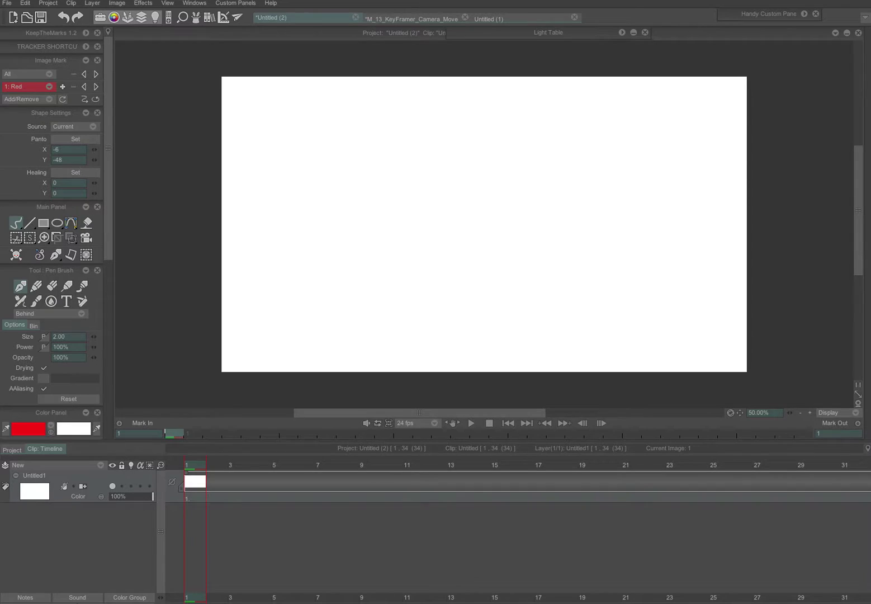
Rename the blank layer to SC_A5_Bunny_Cam_Move_16:9.
double_click(34, 476)
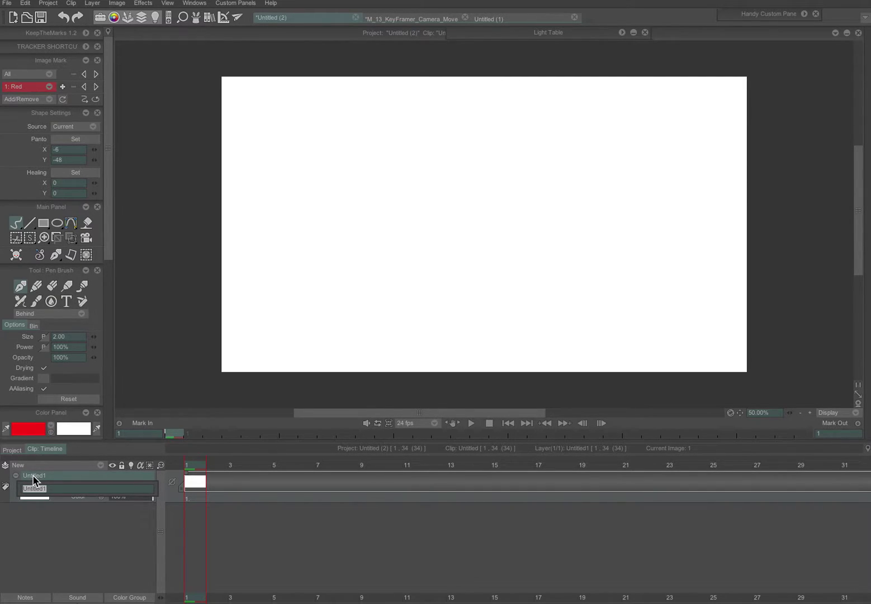
type("SC")
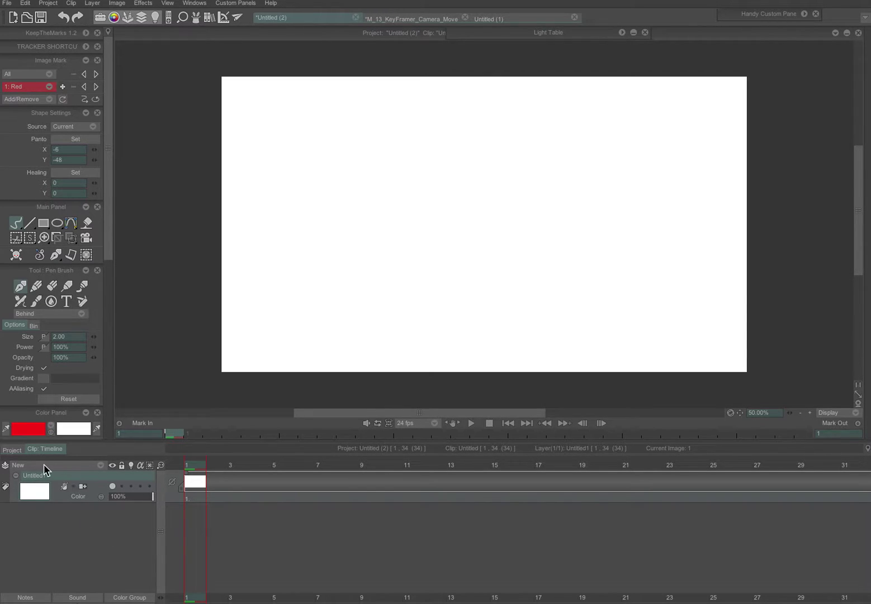
double_click(44, 474)
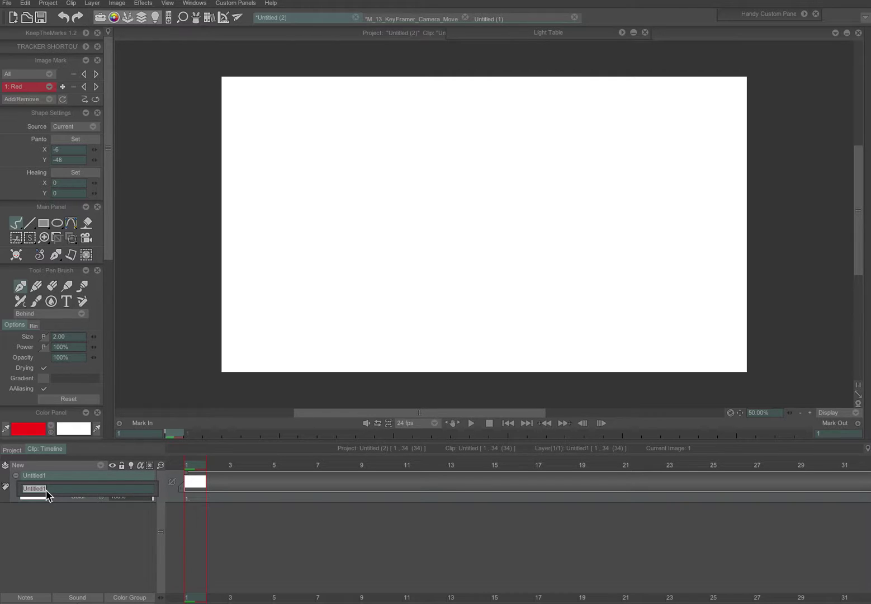
type("AS")
key("Return")
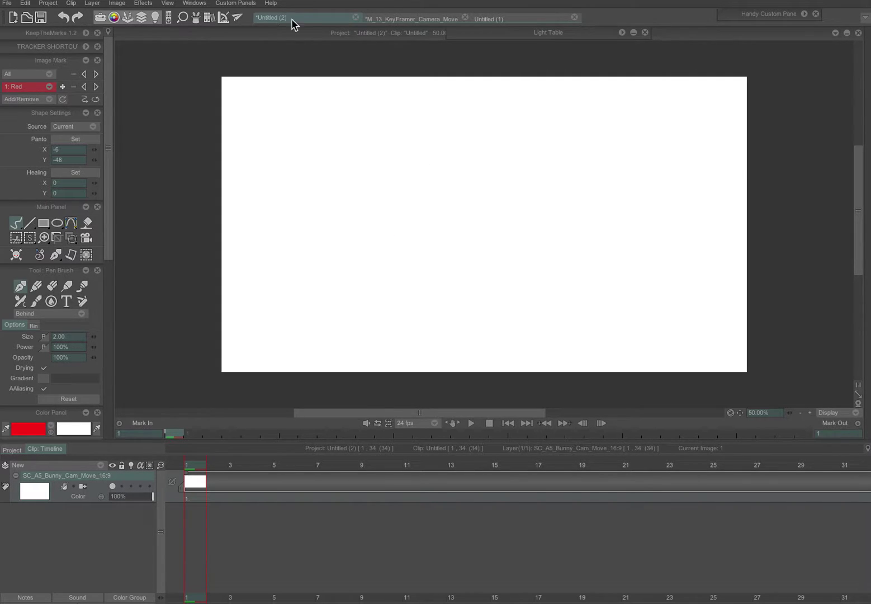
Save the new project as SC_A5_Bun_Cam_Move_16-9 in the Movies folder.
left_click(190, 5)
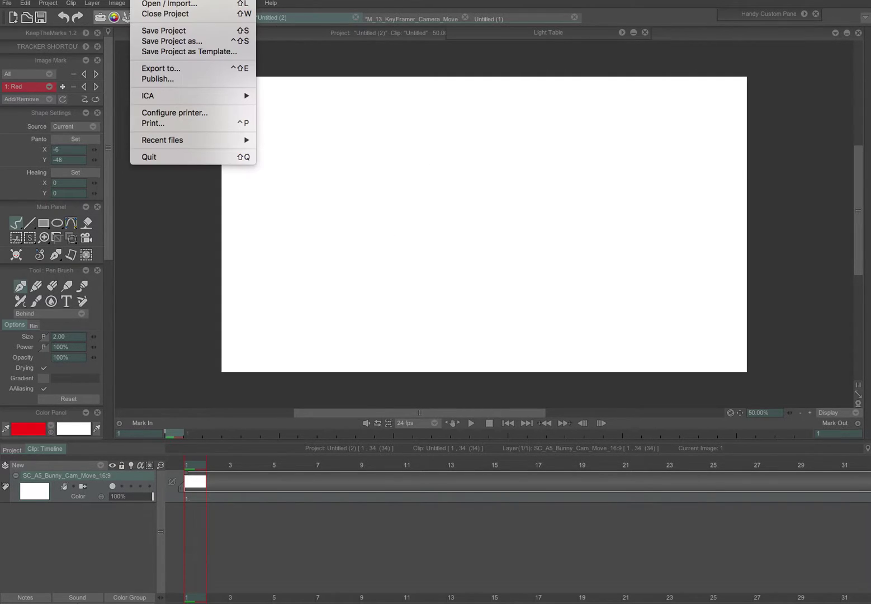
left_click(167, 40)
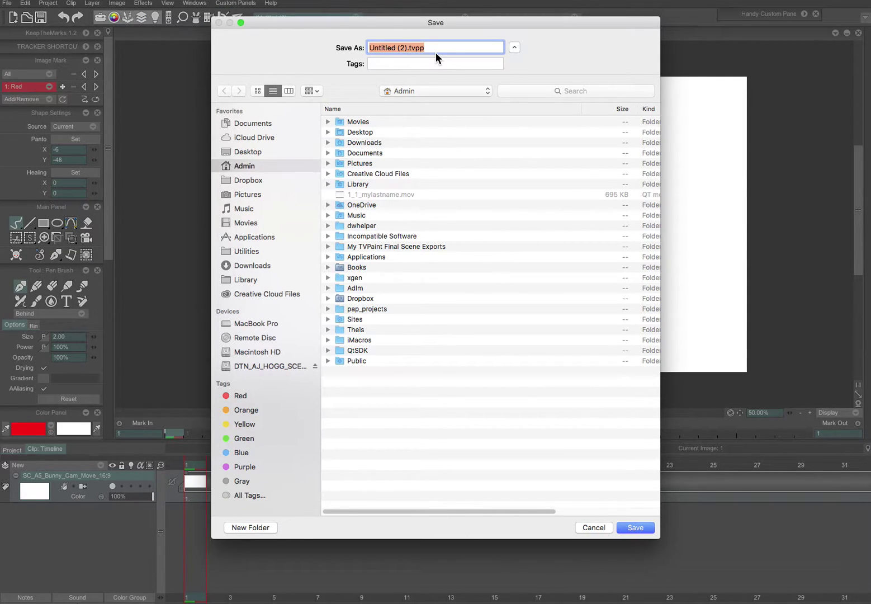
type("SC_A")
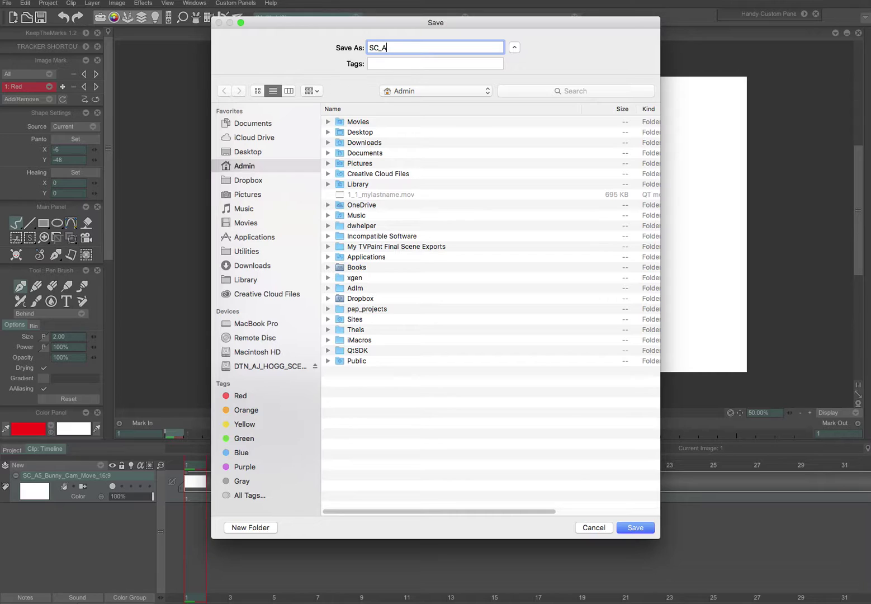
type("5_Bun_Cam_Move_16-9")
left_click(245, 226)
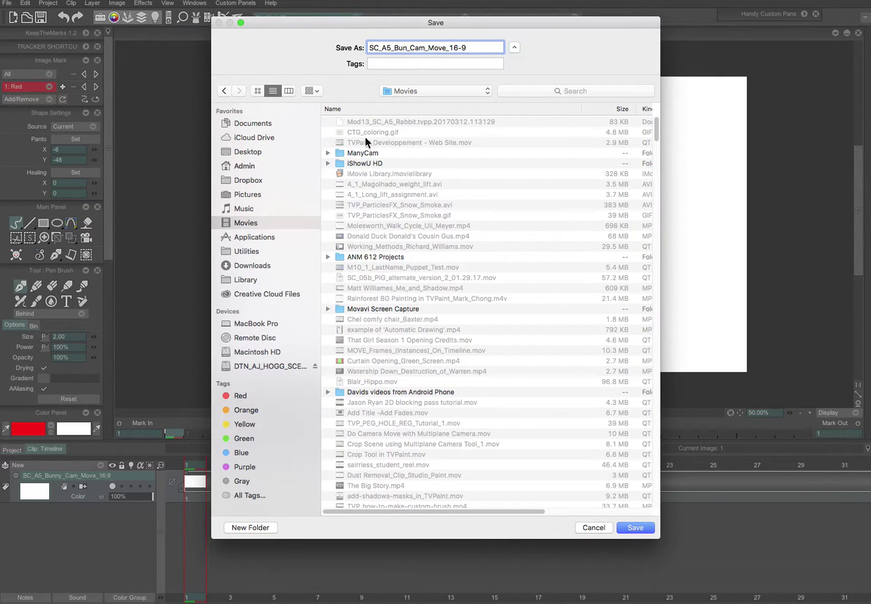
left_click(635, 528)
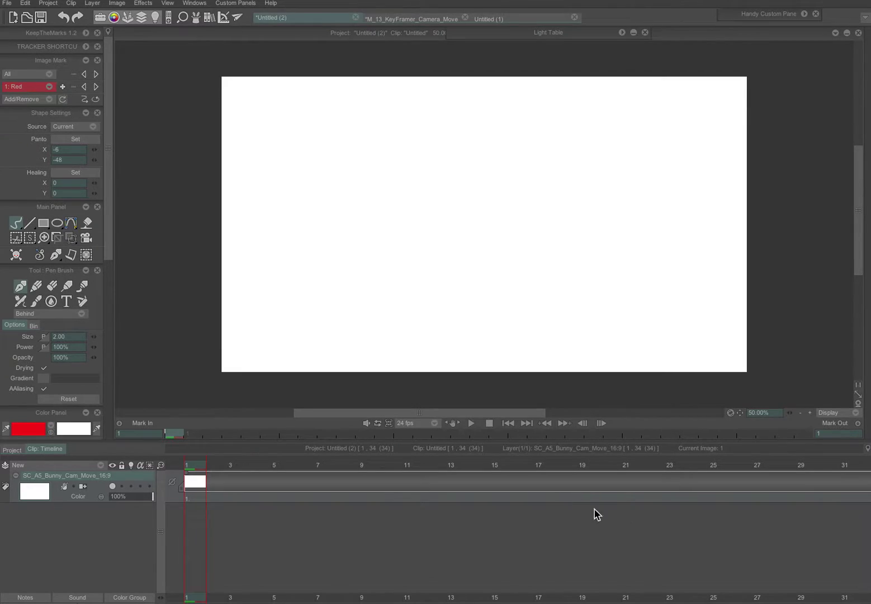
Open the FX Stack and add the KeyFramer motion effect to the layer, leaving it without a position key.
left_click(801, 412)
left_click_drag(532, 412, 480, 411)
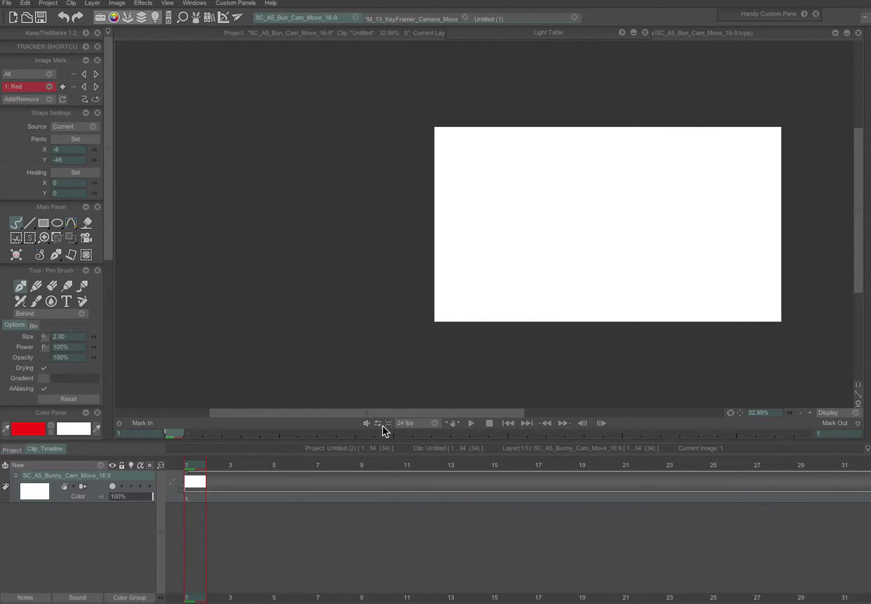
left_click(198, 19)
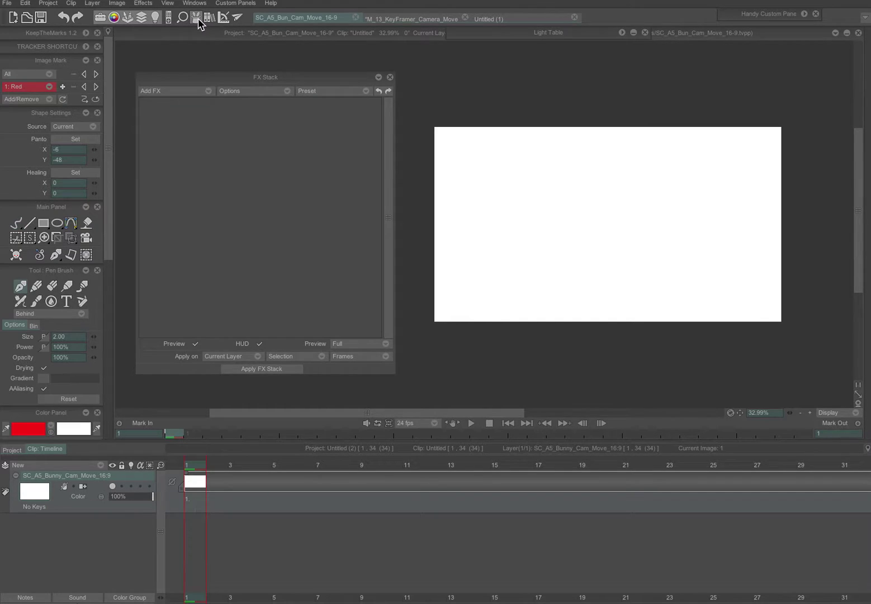
mouse_move(248, 77)
left_mouse_down()
mouse_move(242, 91)
mouse_move(266, 55)
mouse_move(241, 82)
mouse_move(254, 84)
mouse_move(250, 75)
left_mouse_up()
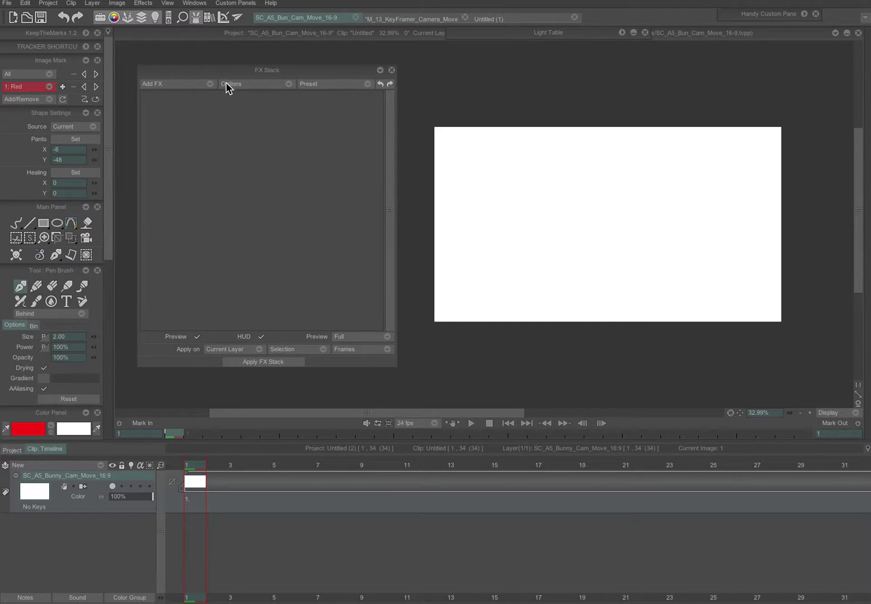
left_click(209, 84)
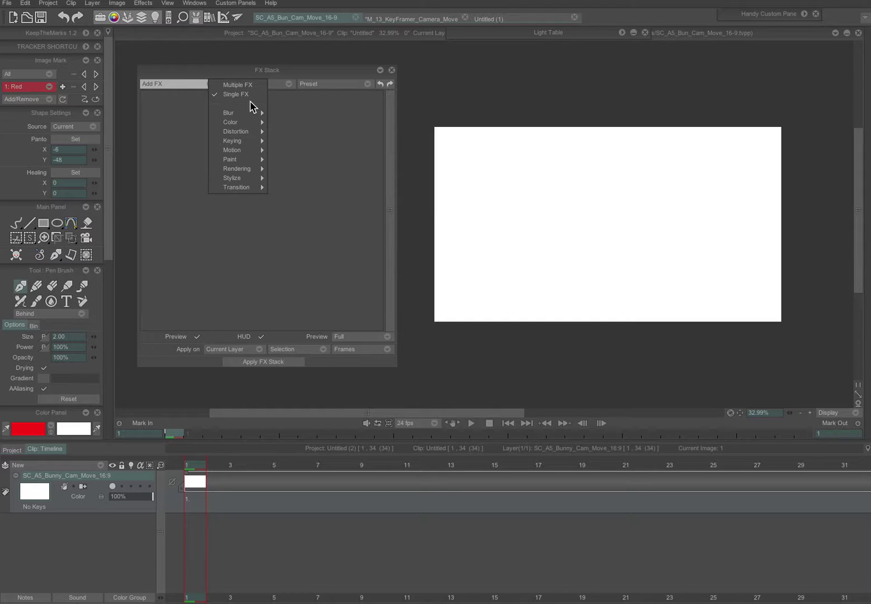
mouse_move(250, 150)
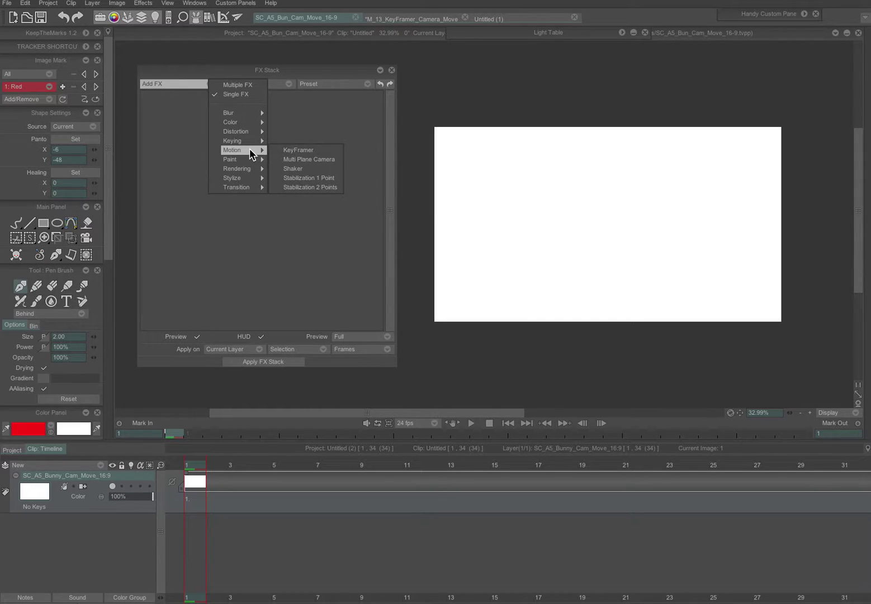
left_click(314, 148)
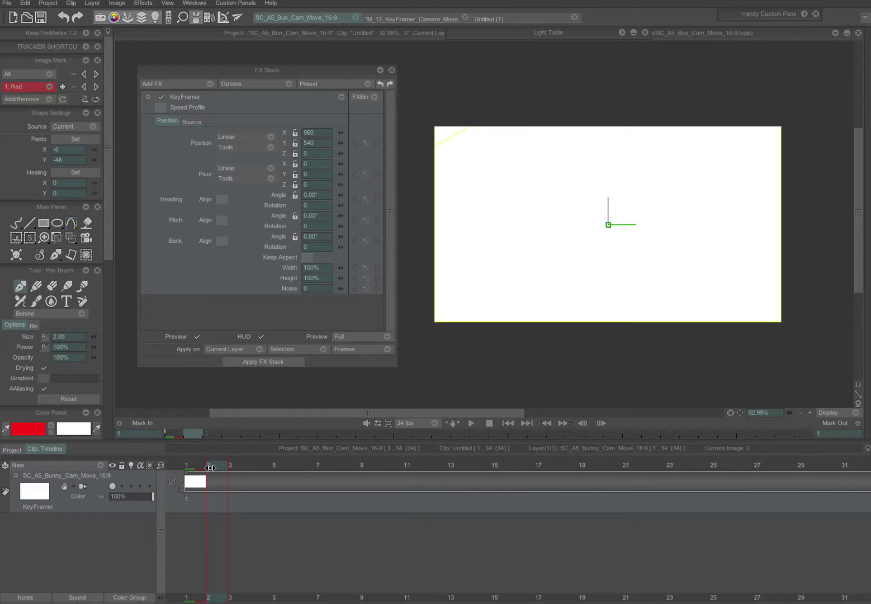
left_click(366, 144)
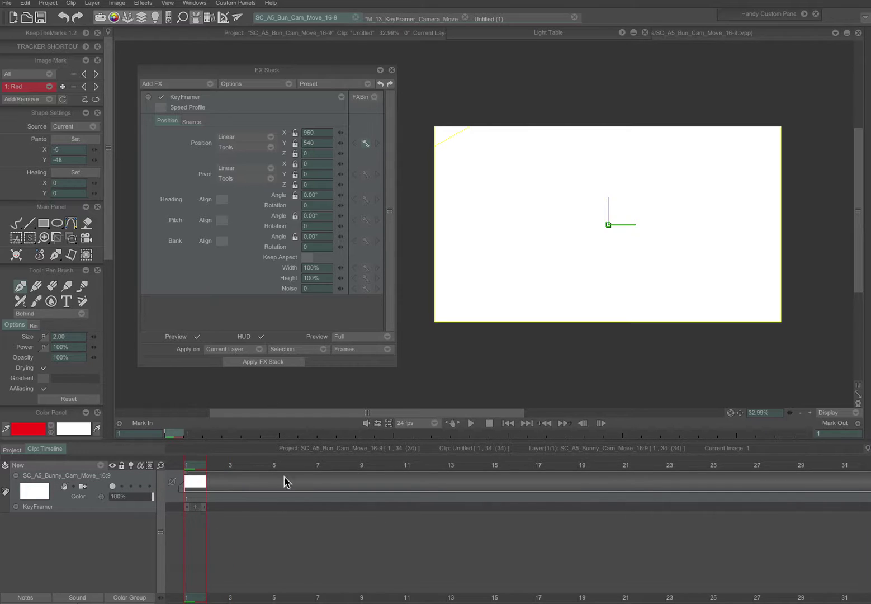
left_click(366, 143)
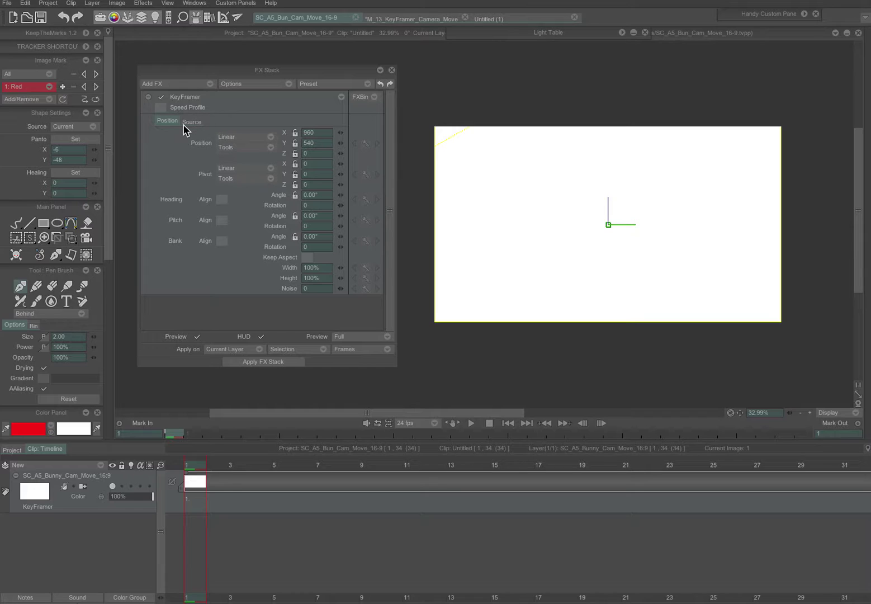
Set the KeyFramer's source to the M_13_KeyFramer_Camera_Move project and turn on the effect preview.
left_click(396, 19)
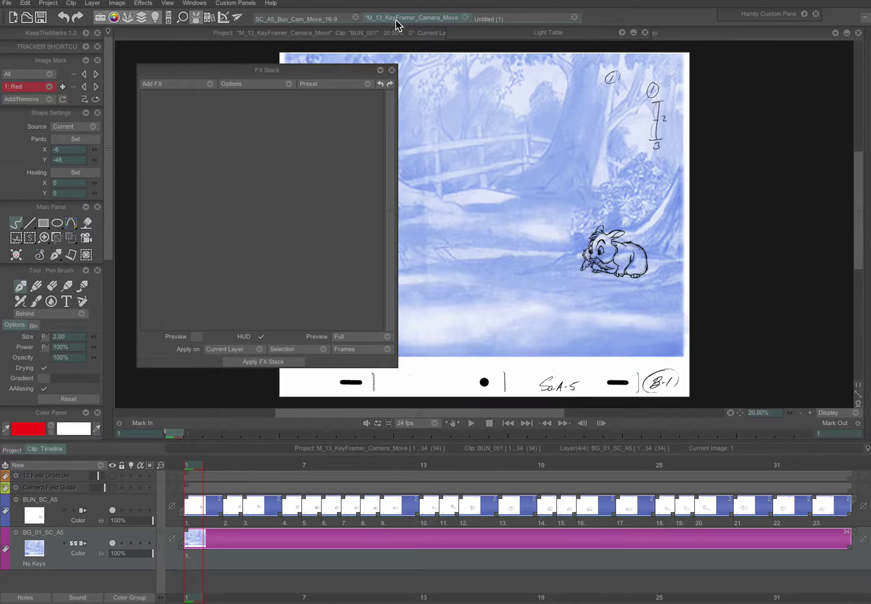
left_click(308, 22)
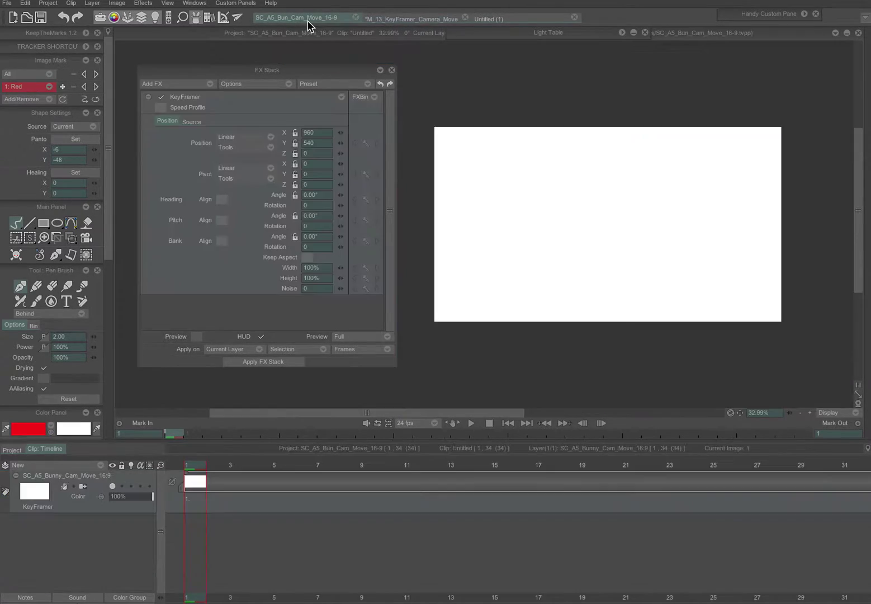
left_click(192, 121)
left_click(244, 130)
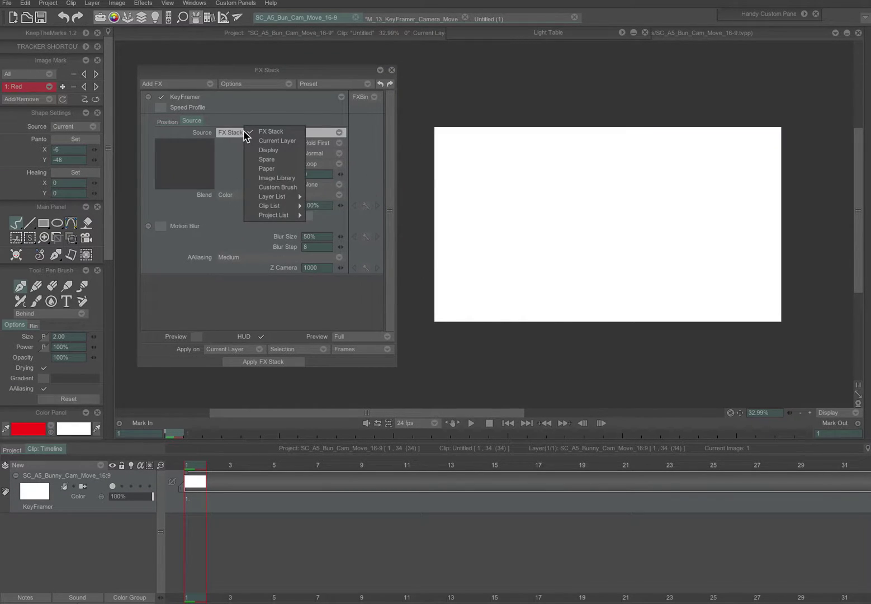
mouse_move(300, 215)
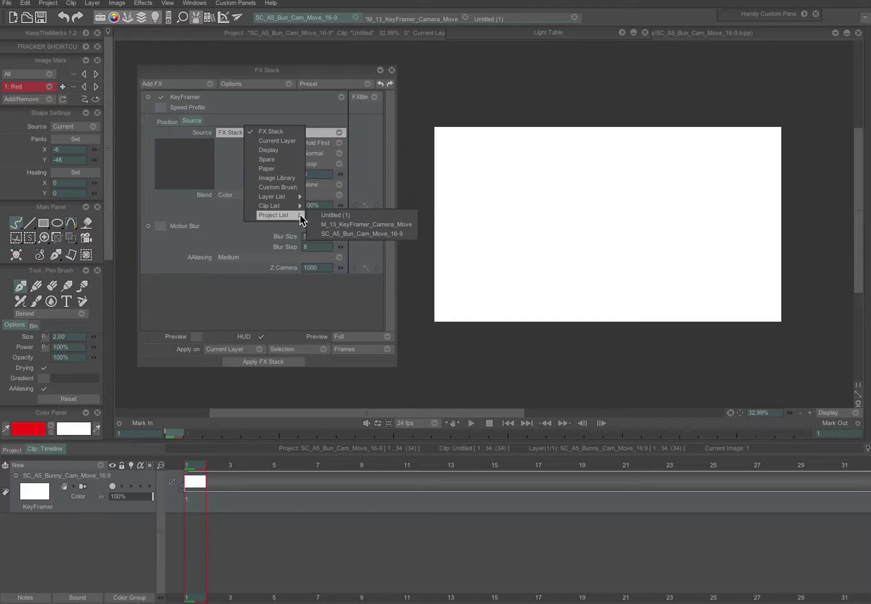
left_click(364, 225)
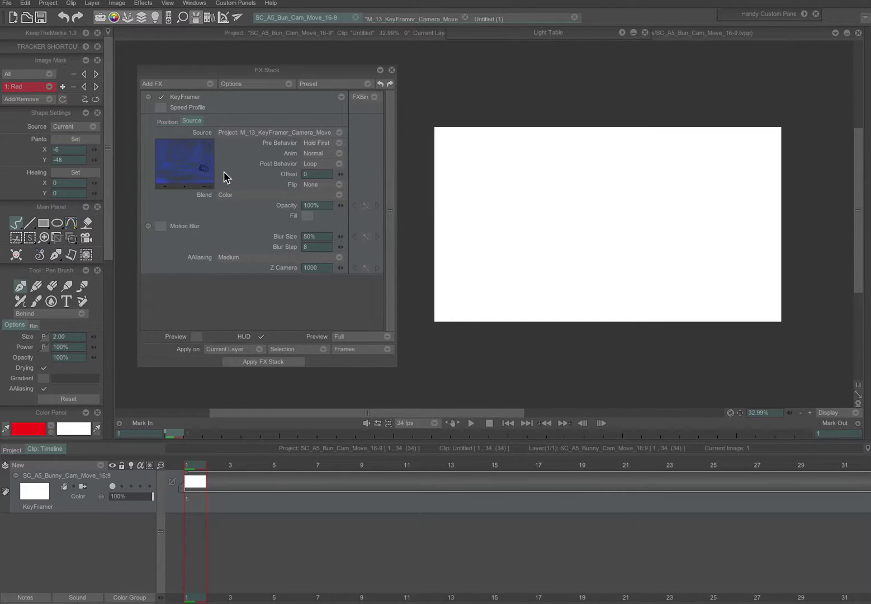
left_click(196, 337)
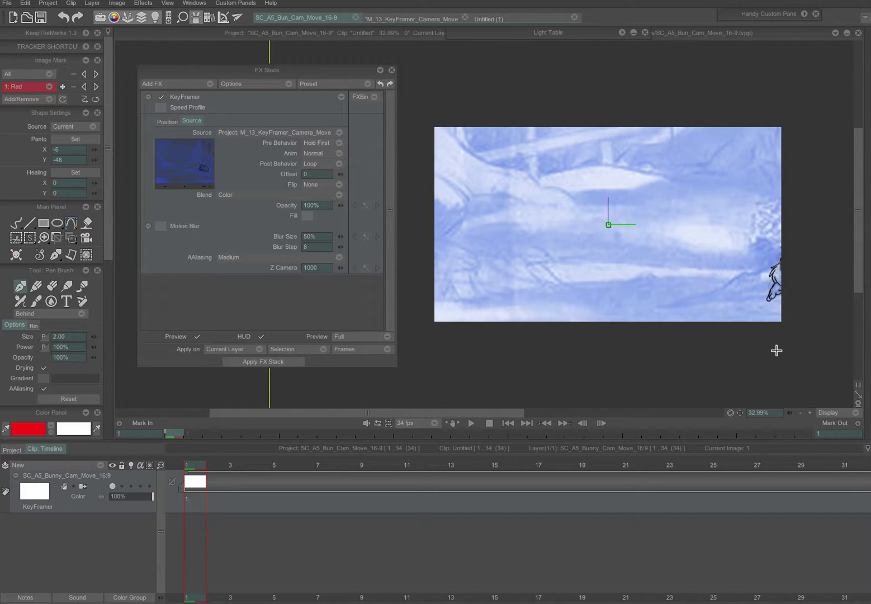
left_click_drag(795, 420, 750, 412)
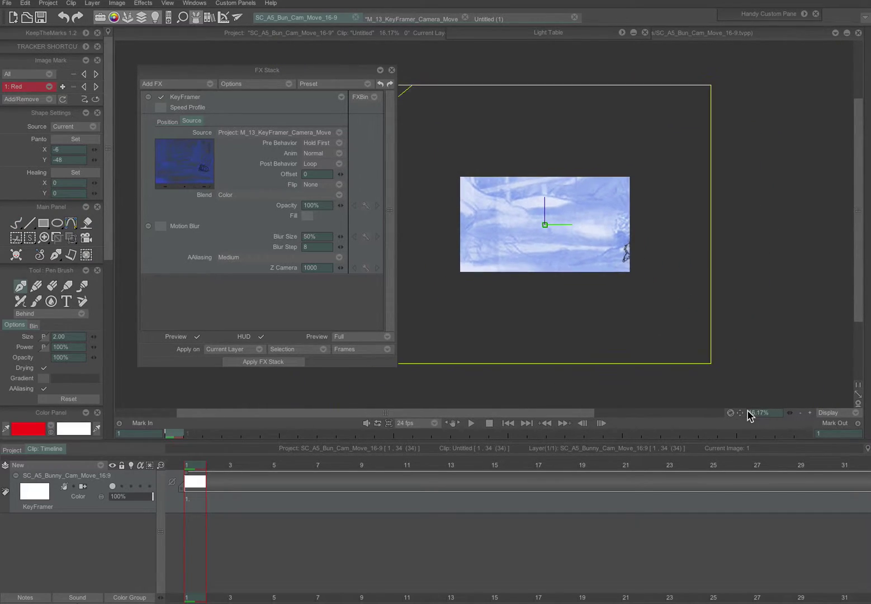
Move the KeyFramer source at frame 1 to about X 109, Y 395 so the bunny is inside the camera frame.
left_click_drag(559, 416, 529, 416)
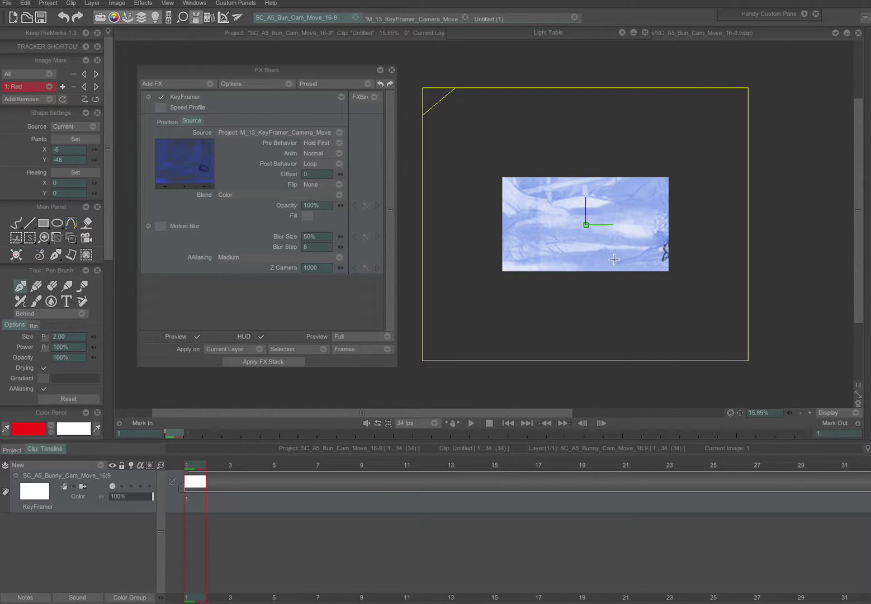
left_click_drag(586, 226, 561, 284)
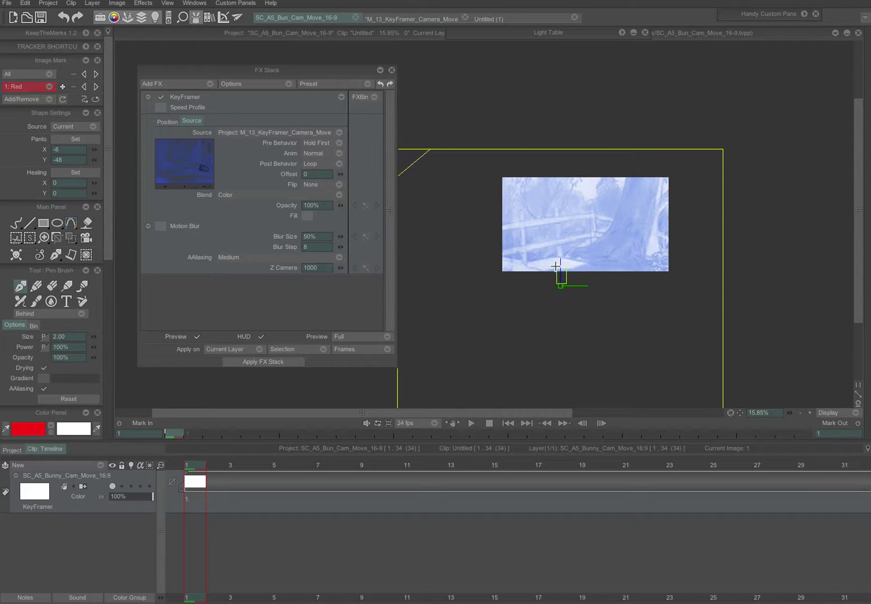
left_click_drag(562, 286, 552, 258)
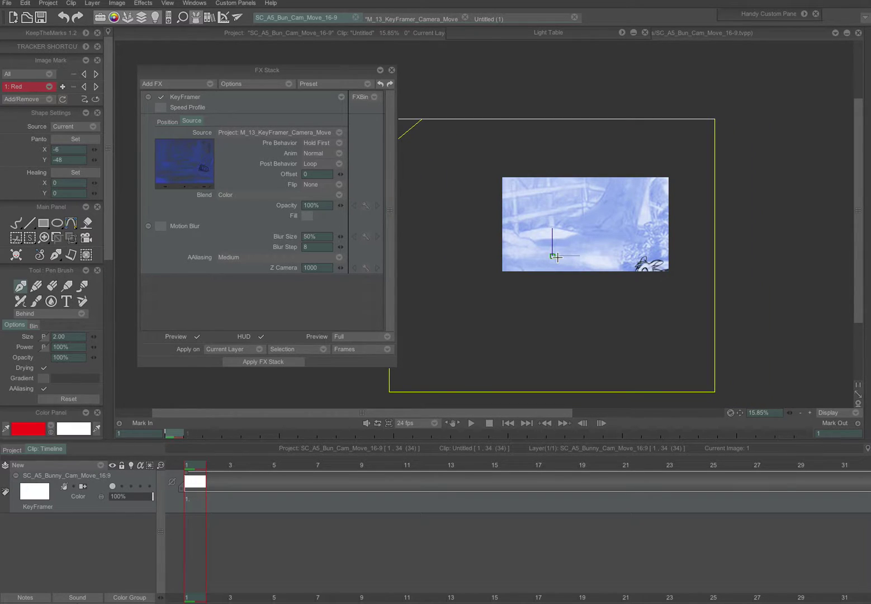
left_click_drag(554, 257, 512, 213)
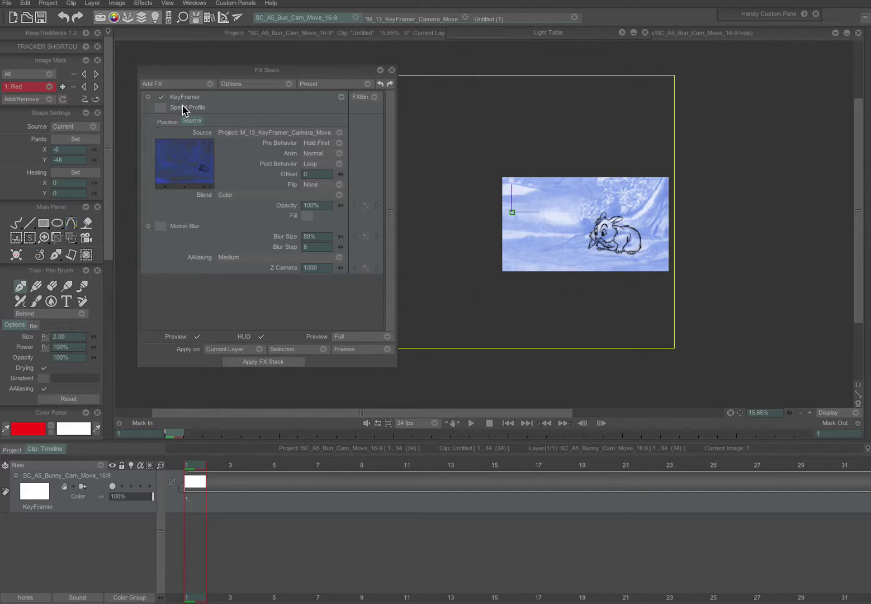
Set the source's Z position to -115 and X to about 201.5, and add a position key at frame 1.
left_click_drag(187, 71, 176, 75)
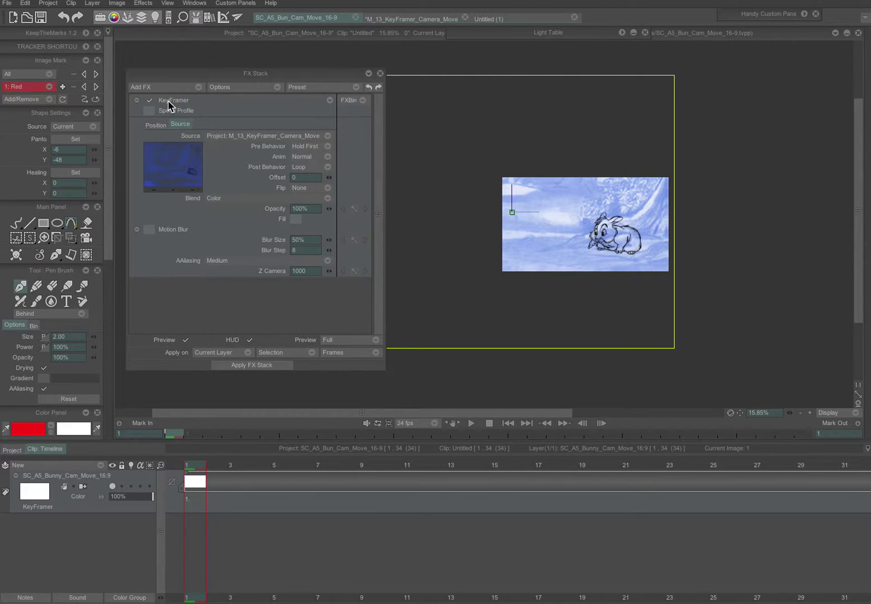
left_click(151, 125)
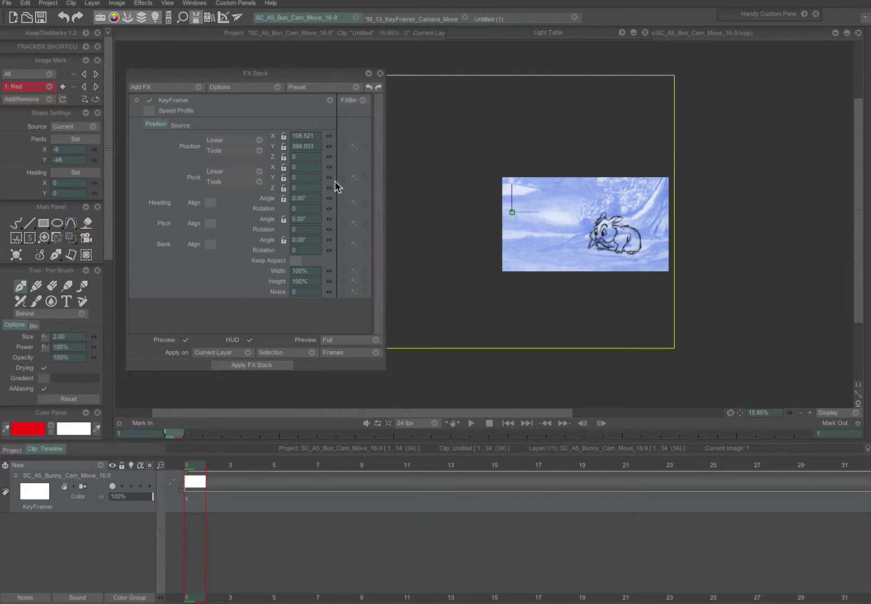
left_click_drag(322, 162, 272, 158)
left_click_drag(326, 159, 374, 142)
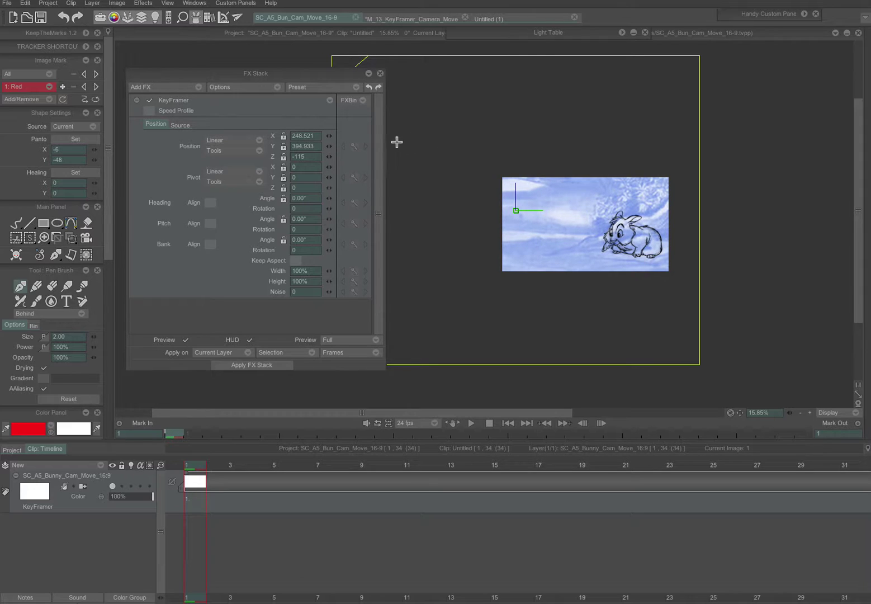
left_click_drag(337, 138, 295, 139)
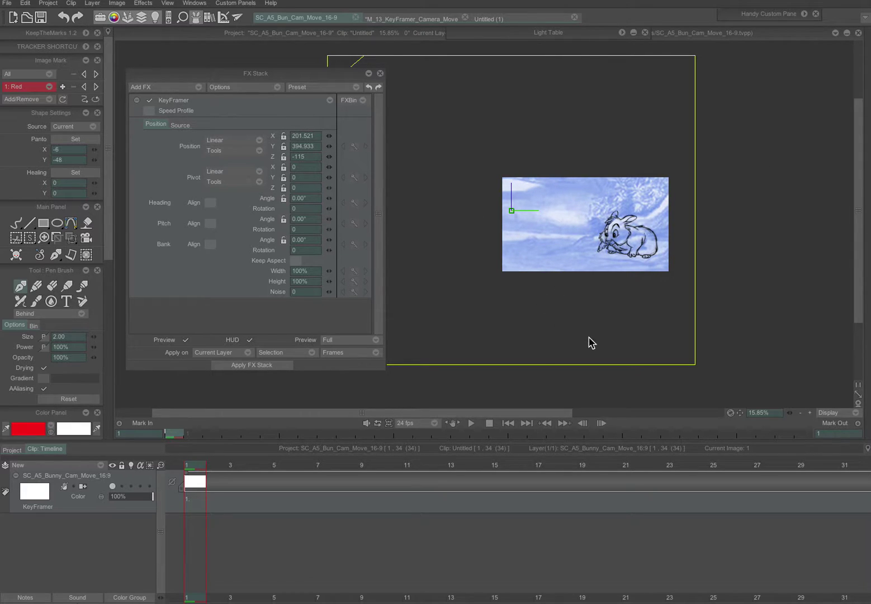
left_click(353, 146)
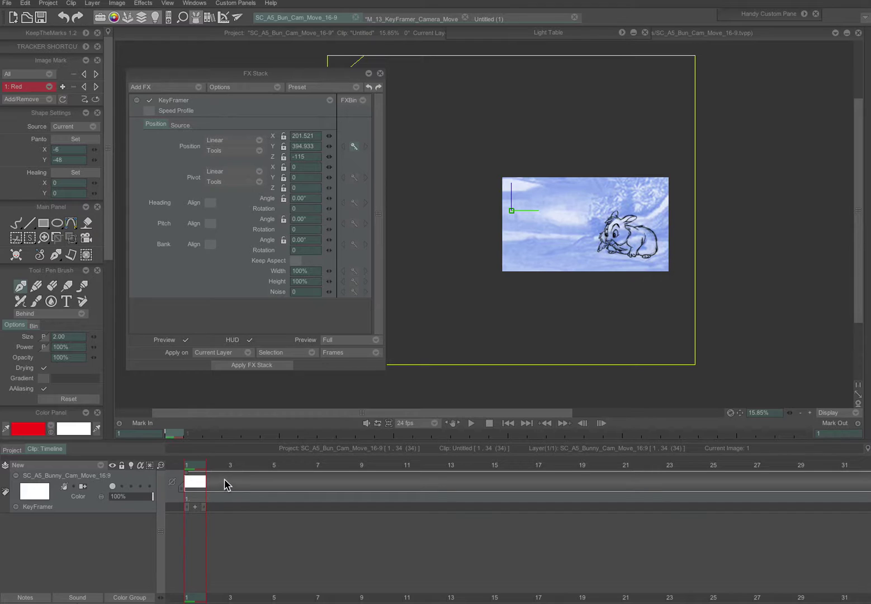
At frame 34, move the source to about X 1335, Y -113 to frame the running bunny, and scrub through the move.
left_click_drag(211, 468, 864, 426)
left_click_drag(834, 464, 728, 462)
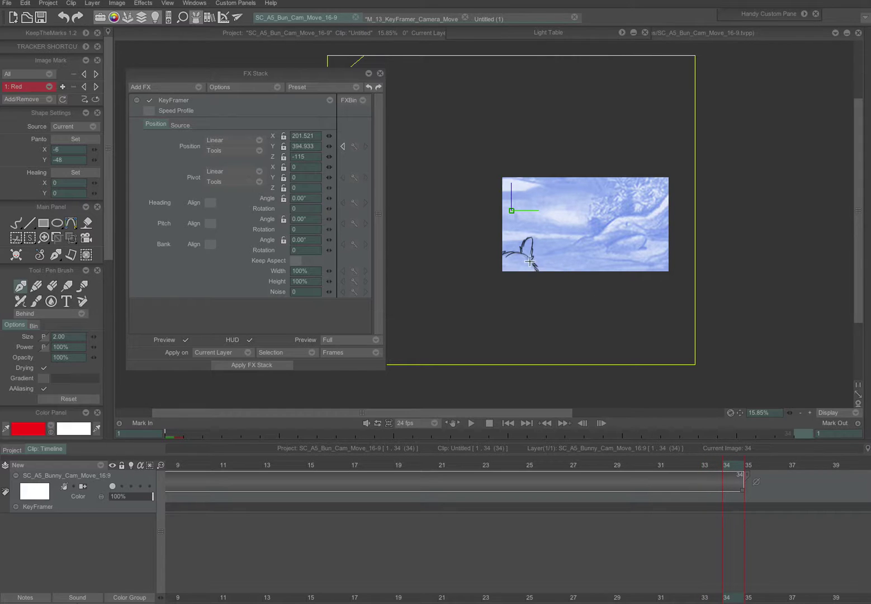
left_click_drag(511, 211, 623, 161)
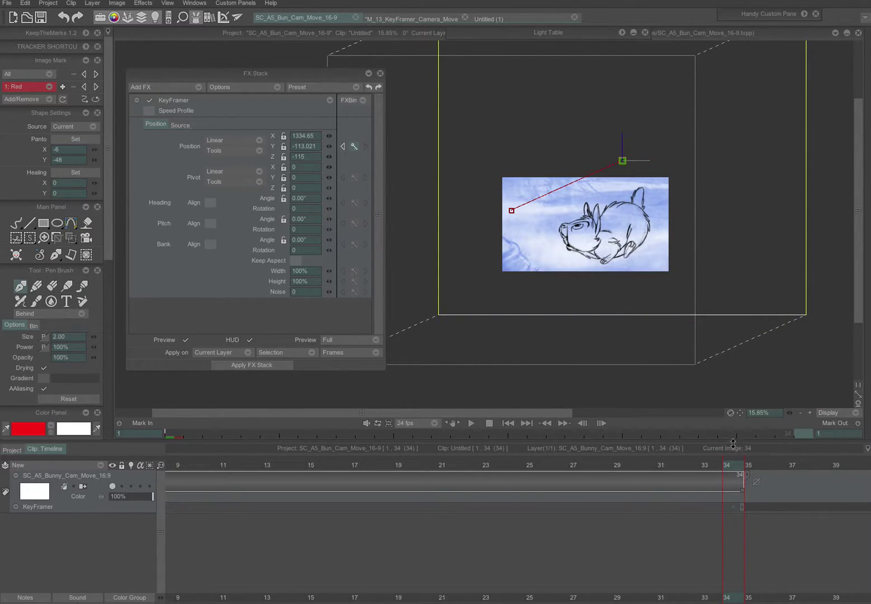
left_click_drag(726, 467, 350, 470)
left_click_drag(446, 456, 714, 450)
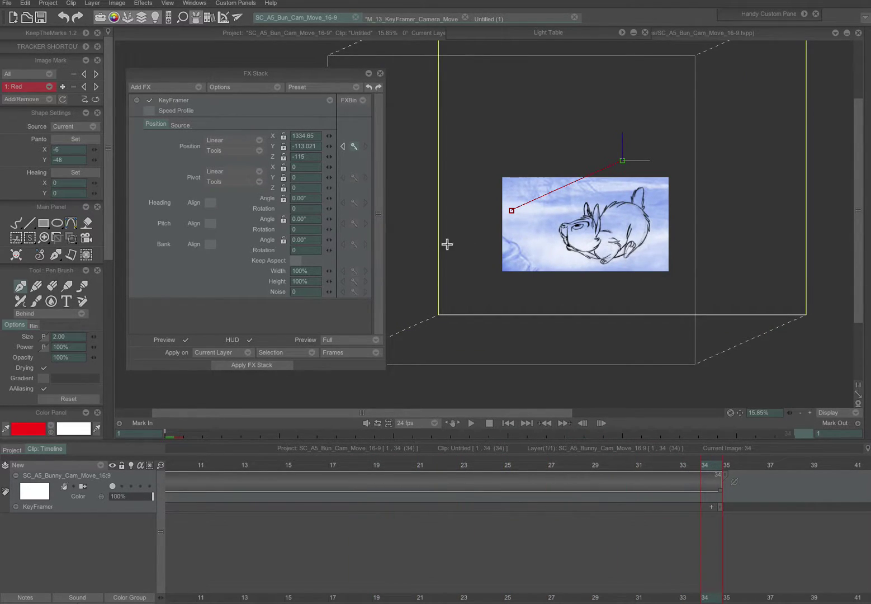
Set the frame 34 key's Z position to 441 and reposition the source to about X 1324, Y 159.
left_click_drag(329, 158, 202, 177)
left_click_drag(331, 158, 522, 154)
left_click_drag(321, 157, 498, 151)
left_click_drag(328, 160, 505, 157)
left_click_drag(612, 179, 612, 189)
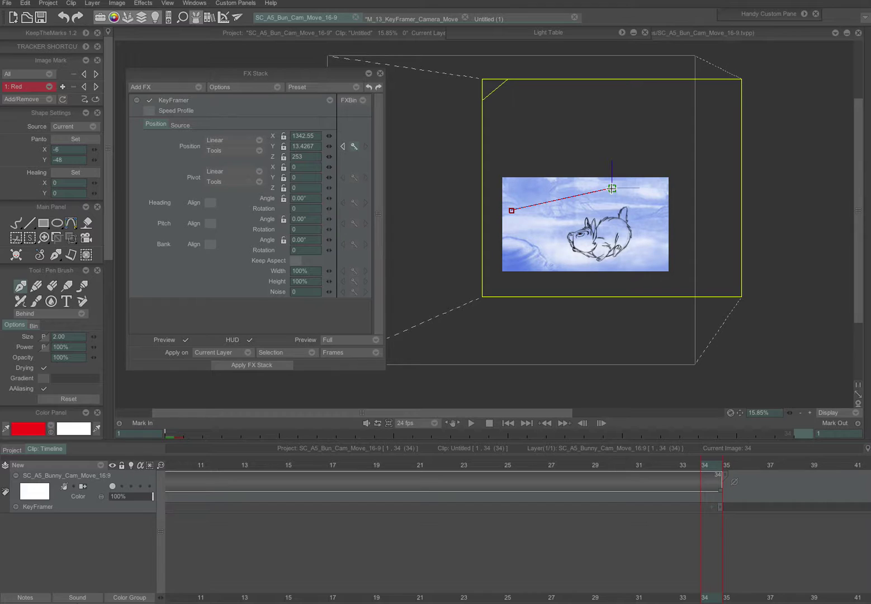
left_click_drag(328, 157, 411, 154)
left_click_drag(328, 157, 467, 151)
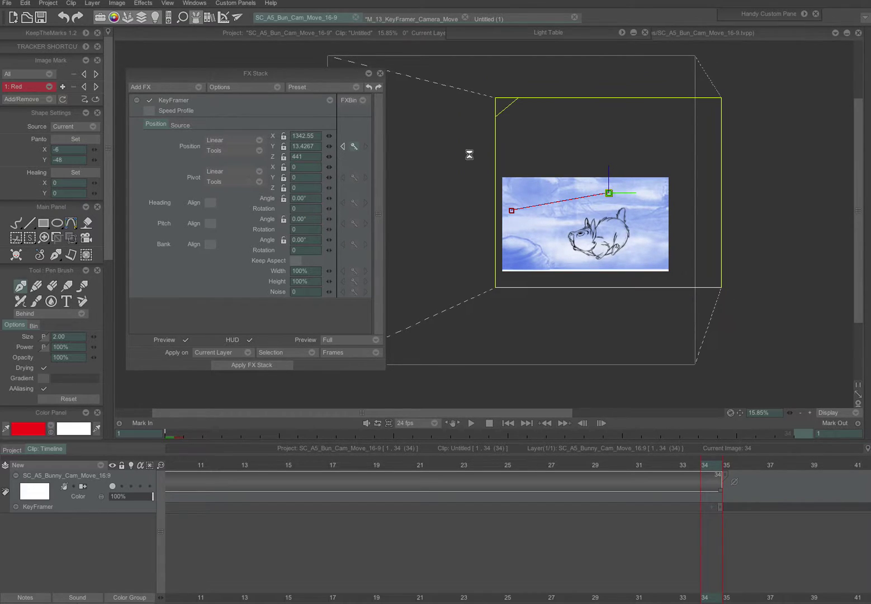
left_click_drag(611, 194, 608, 202)
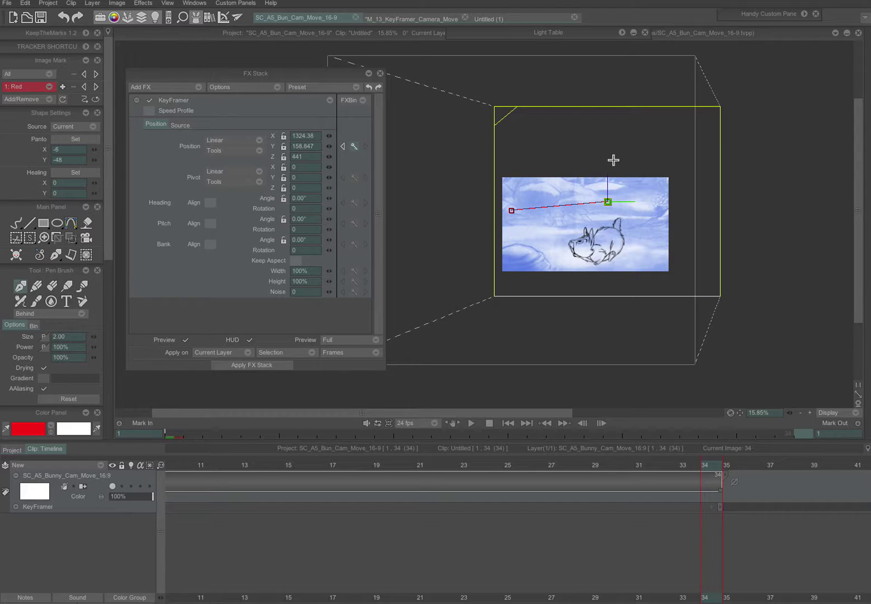
Add a middle position key at frame 17 by moving the source to about X 710, Y 135.
left_click(697, 467)
left_click_drag(691, 470, 245, 468)
left_click_drag(152, 468, 20, 479)
mouse_move(247, 435)
left_mouse_down()
mouse_move(516, 399)
mouse_move(869, 374)
mouse_move(859, 398)
mouse_move(625, 447)
mouse_move(373, 465)
mouse_move(382, 465)
left_mouse_up()
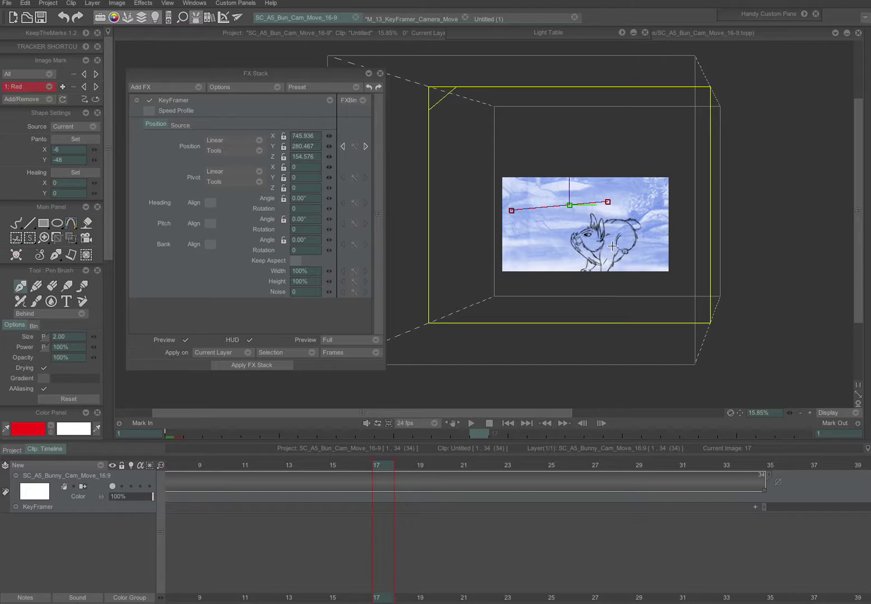
left_click_drag(570, 205, 567, 194)
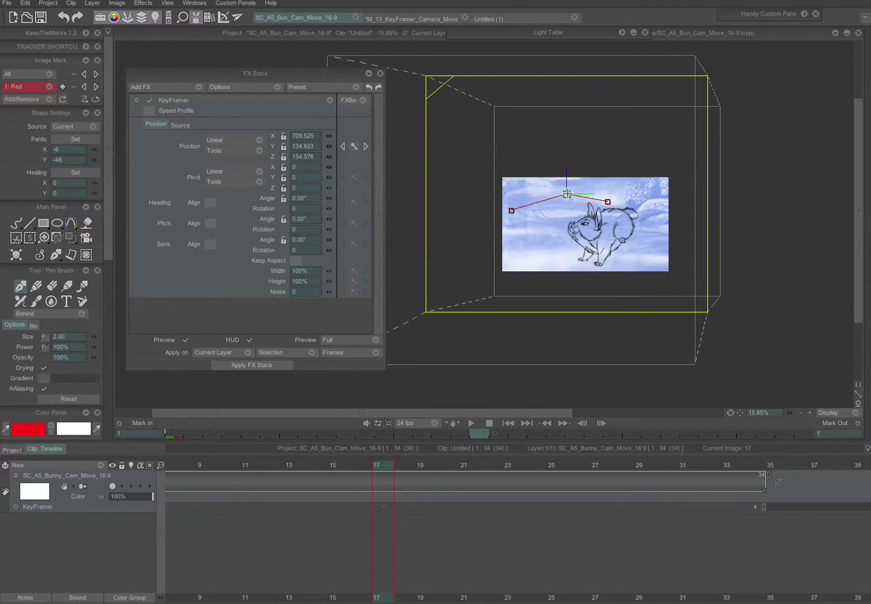
Set the position path's interpolation to Smooth, checking the keys at frames 17, 34 and 1.
right_click(567, 194)
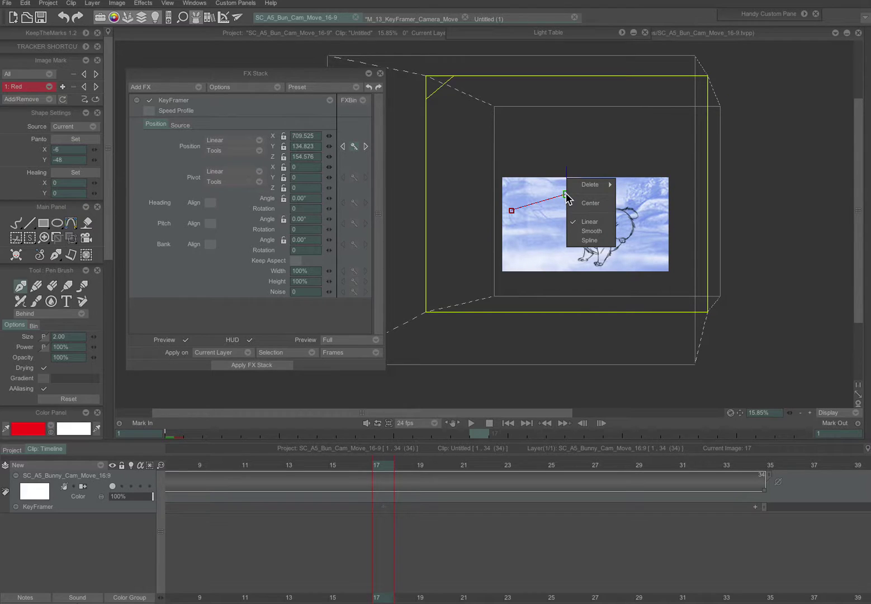
left_click(589, 228)
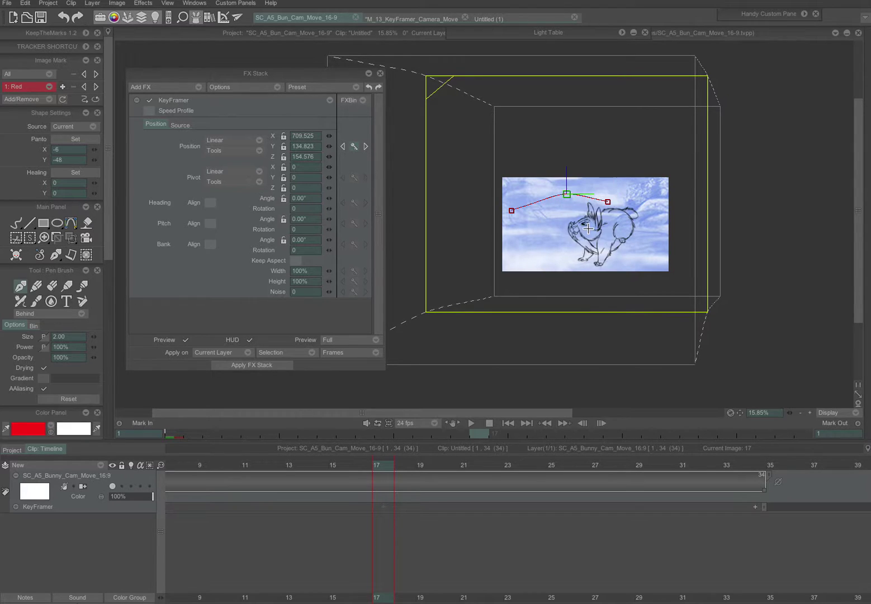
right_click(608, 203)
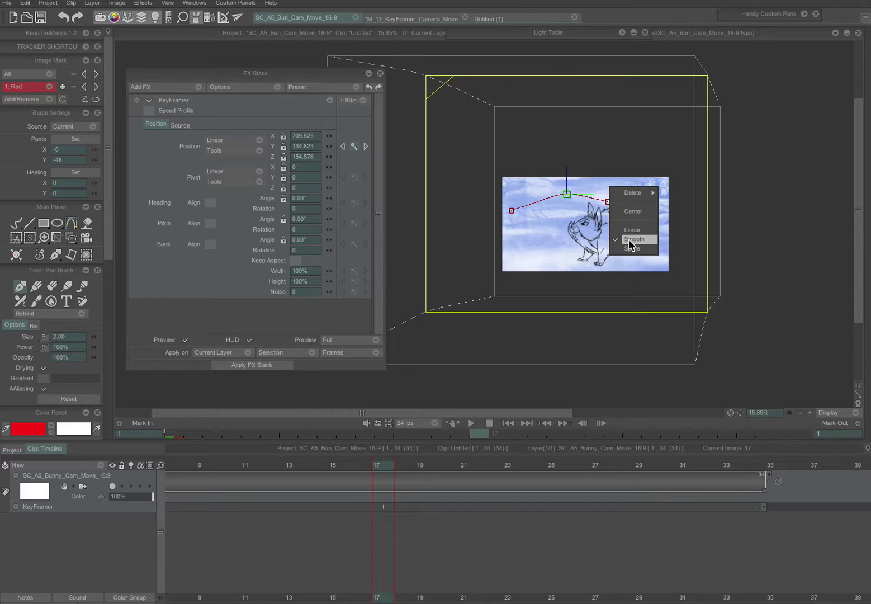
left_click(631, 248)
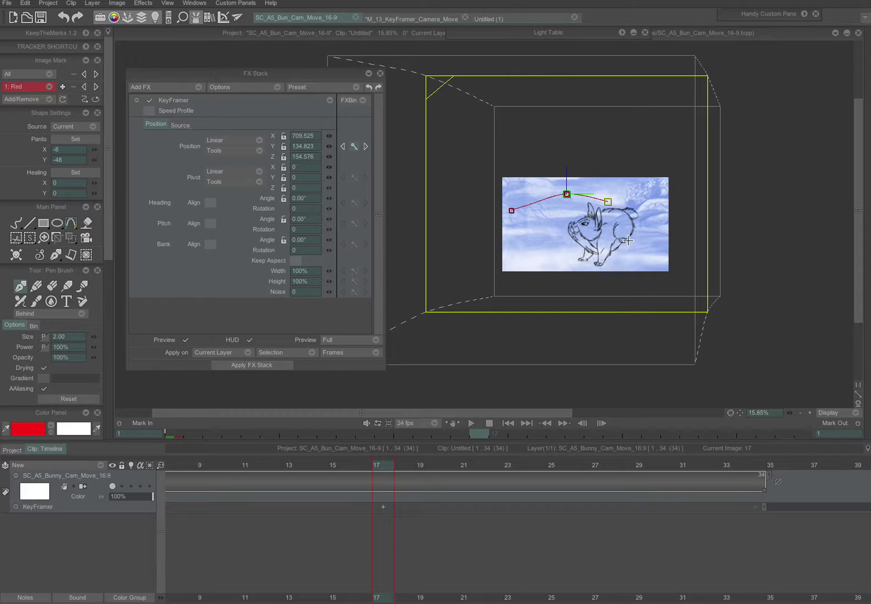
left_click(609, 203)
right_click(609, 203)
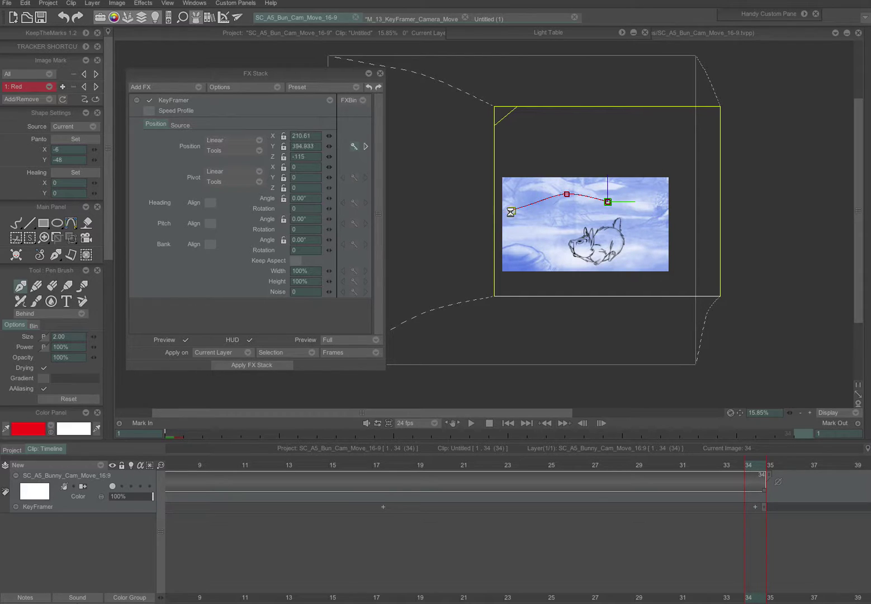
left_click(511, 211)
right_click(512, 211)
left_click(537, 244)
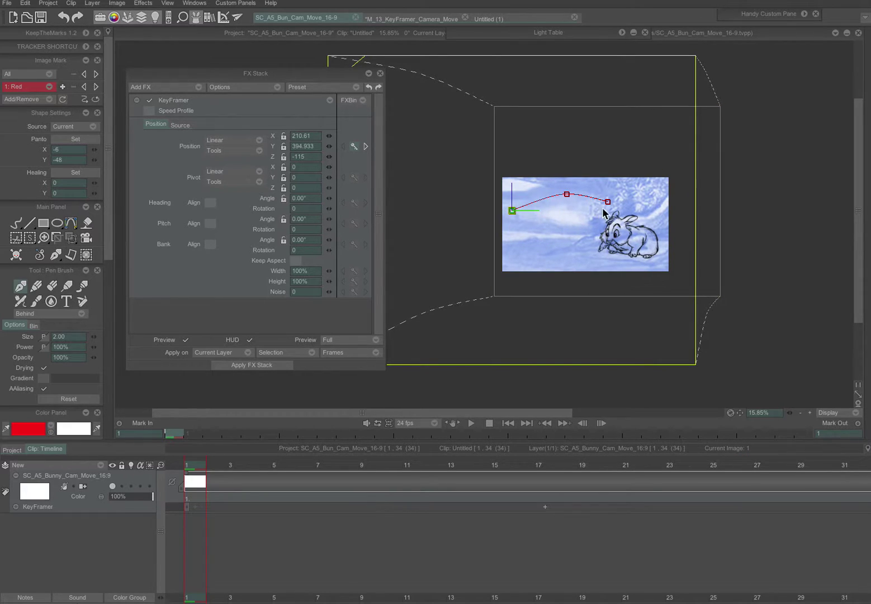
Shift the frame 17 key to about X 637, Y 149 and scrub through the camera move.
left_click_drag(249, 475, 541, 476)
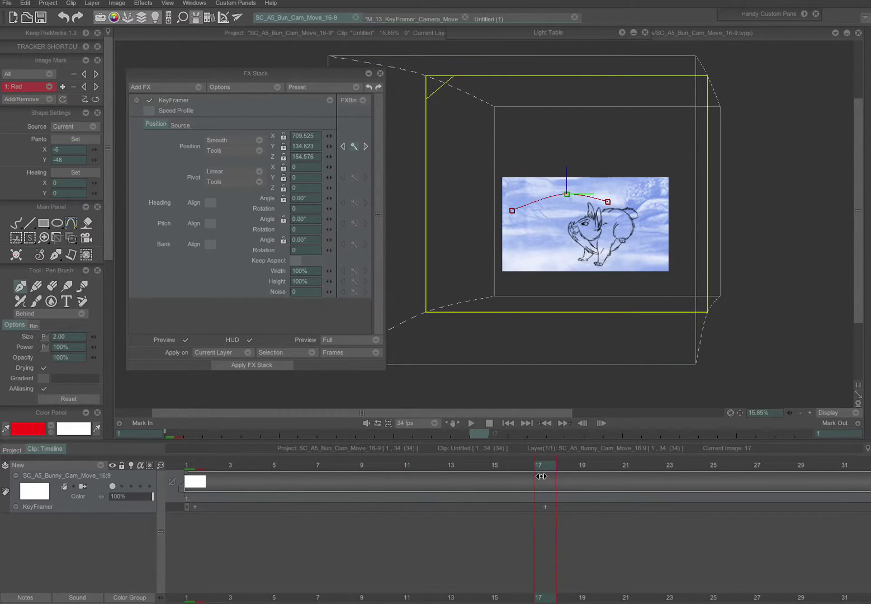
mouse_move(568, 196)
left_mouse_down()
mouse_move(566, 175)
mouse_move(570, 195)
mouse_move(562, 196)
left_mouse_up()
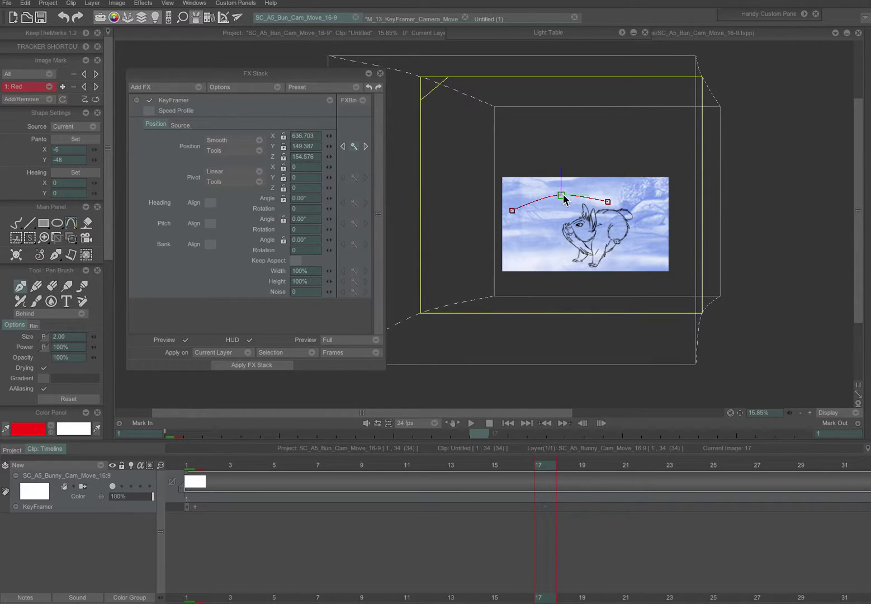
mouse_move(518, 466)
left_mouse_down()
mouse_move(322, 472)
mouse_move(204, 491)
mouse_move(792, 462)
mouse_move(855, 447)
mouse_move(582, 465)
left_mouse_up()
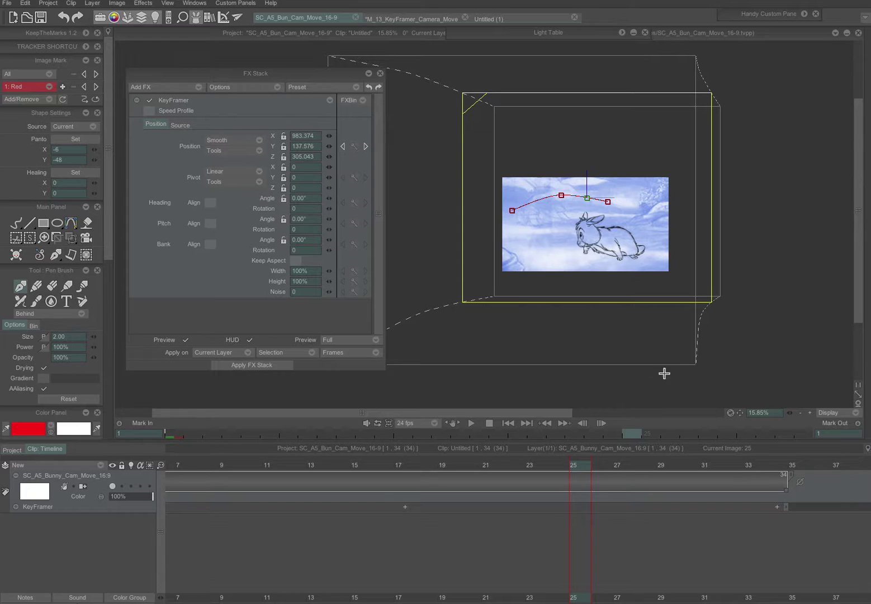
left_click(552, 475)
mouse_move(425, 489)
left_mouse_down()
mouse_move(407, 487)
mouse_move(771, 458)
left_mouse_up()
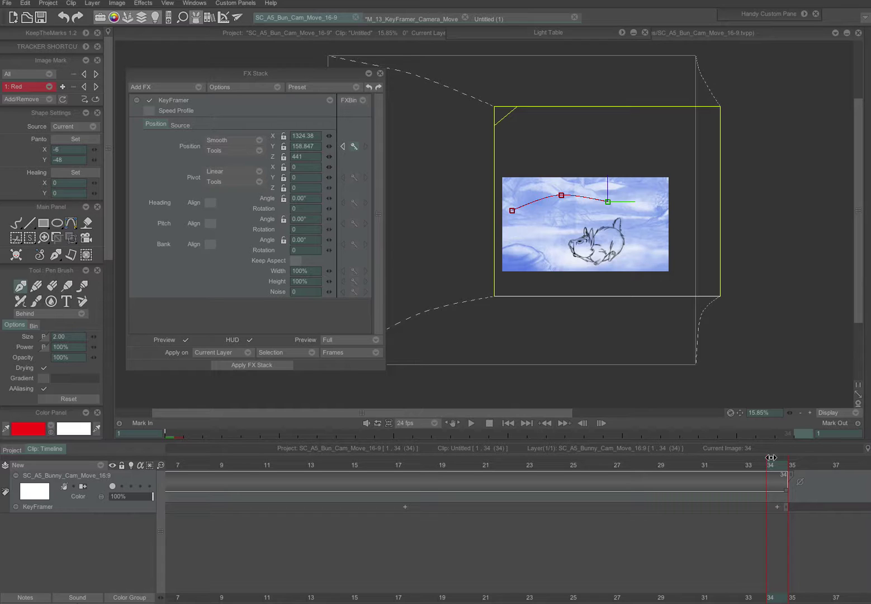
mouse_move(772, 458)
left_mouse_down()
mouse_move(312, 458)
mouse_move(138, 518)
mouse_move(359, 482)
mouse_move(818, 458)
mouse_move(212, 515)
mouse_move(617, 470)
mouse_move(507, 491)
left_mouse_up()
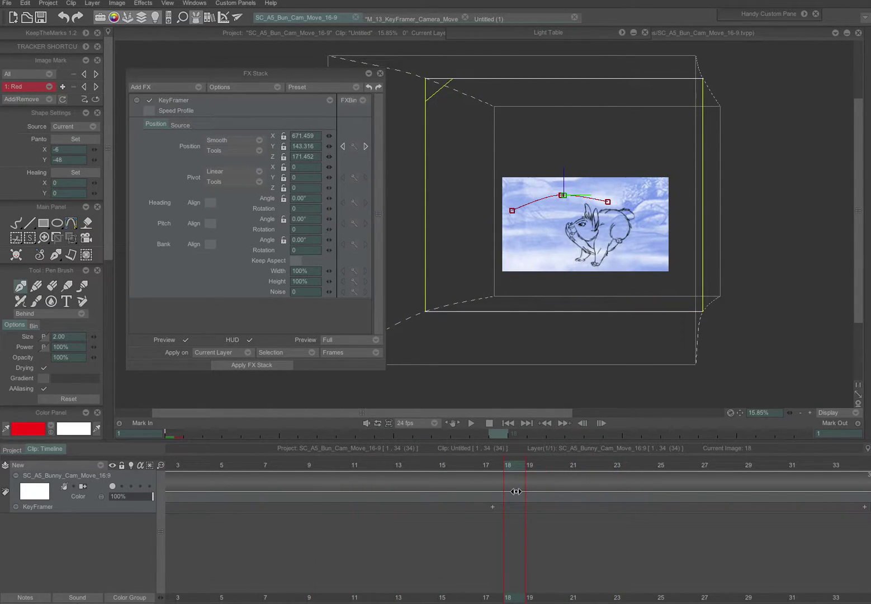
Select all frames of the layer, apply the FX Stack to them and close its window.
right_click(428, 486)
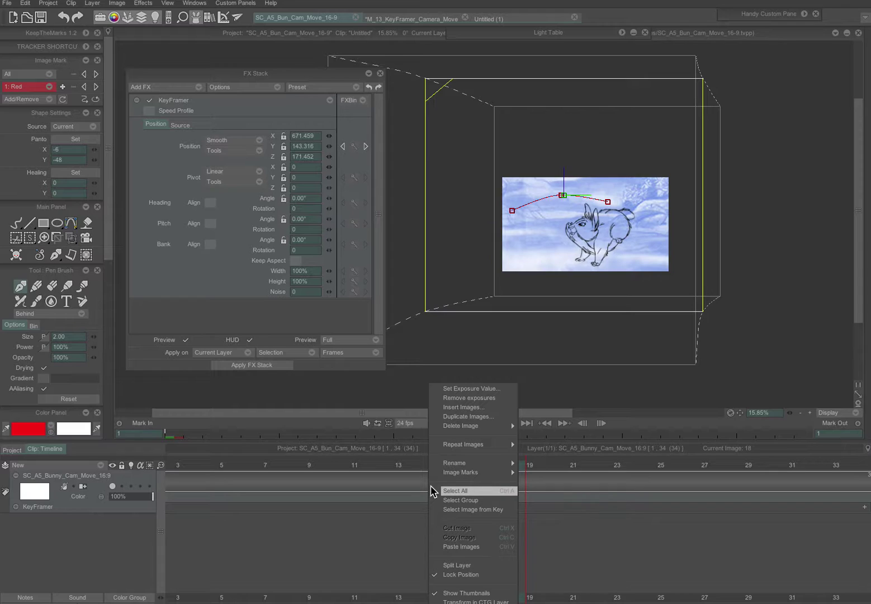
left_click(439, 491)
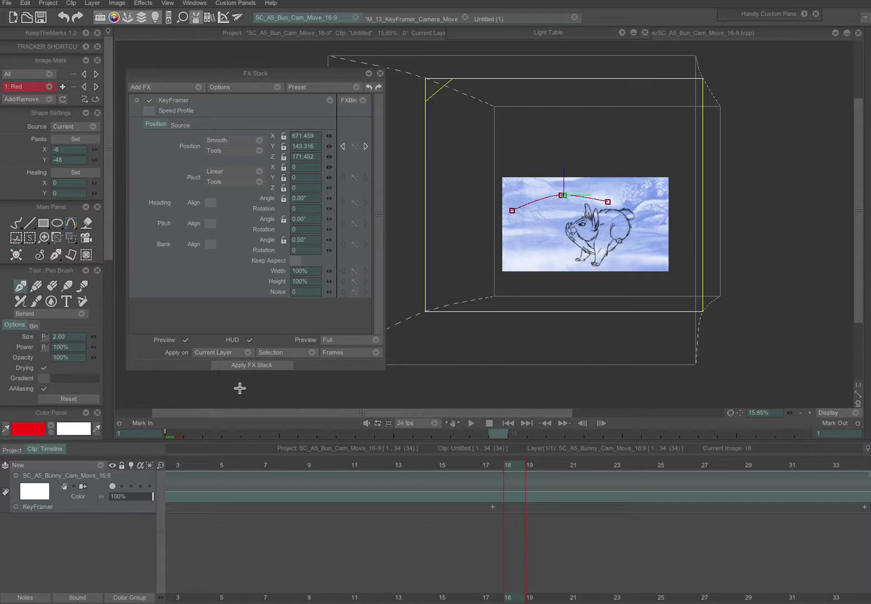
left_click(256, 366)
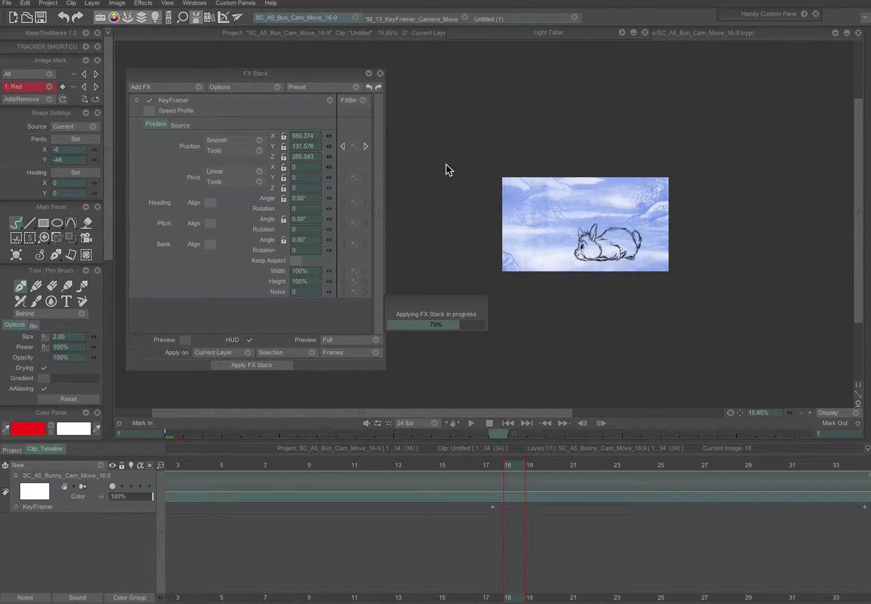
left_click(380, 74)
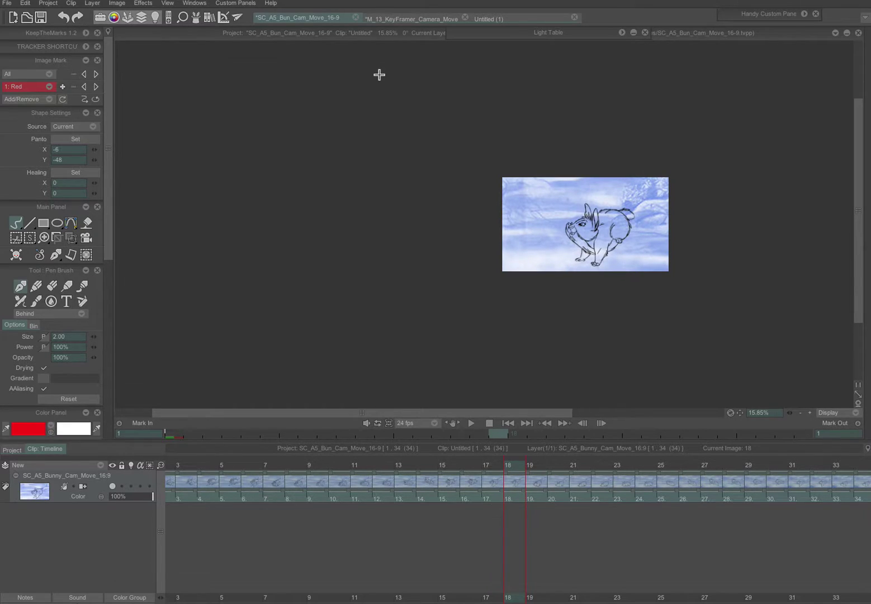
Fit the rendered frame to the view and play back the camera move.
left_click(860, 395)
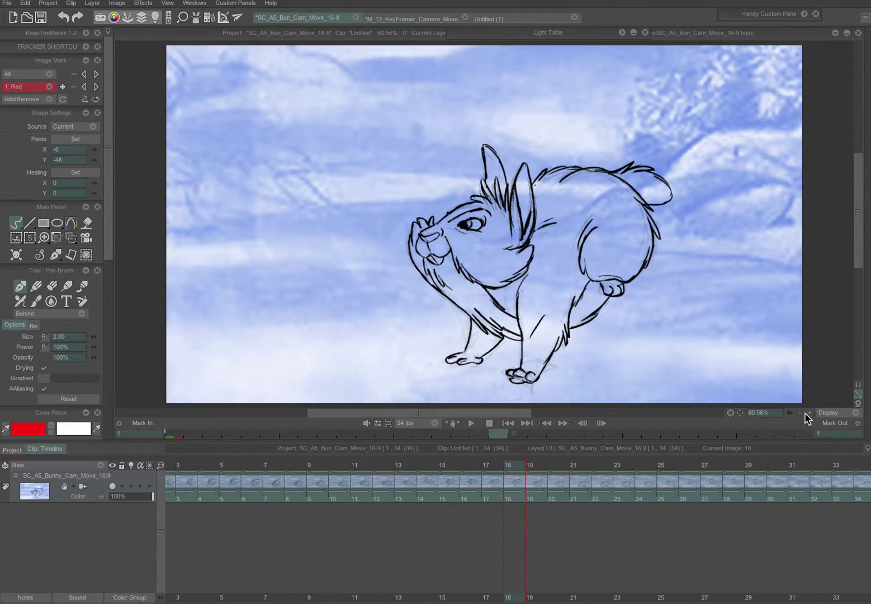
left_click_drag(790, 414, 761, 413)
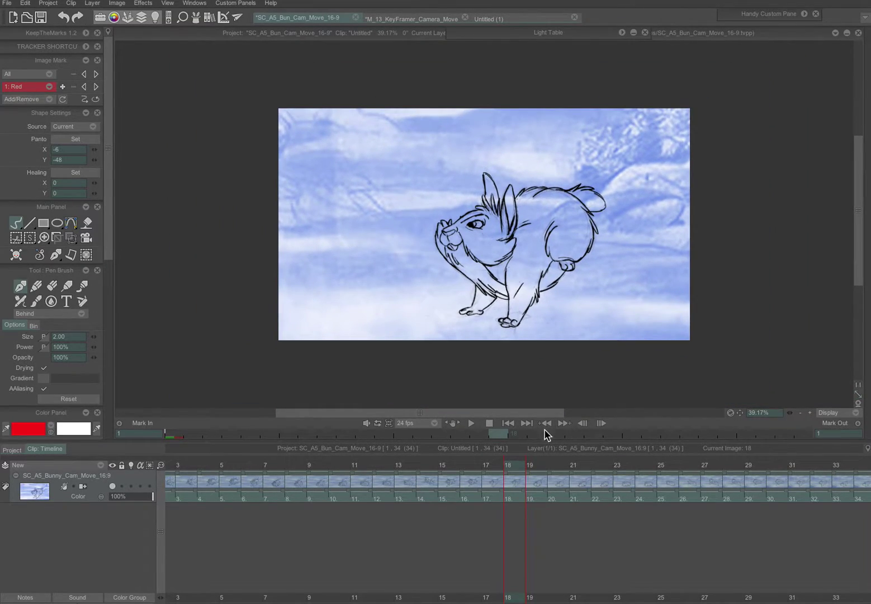
left_click(471, 424)
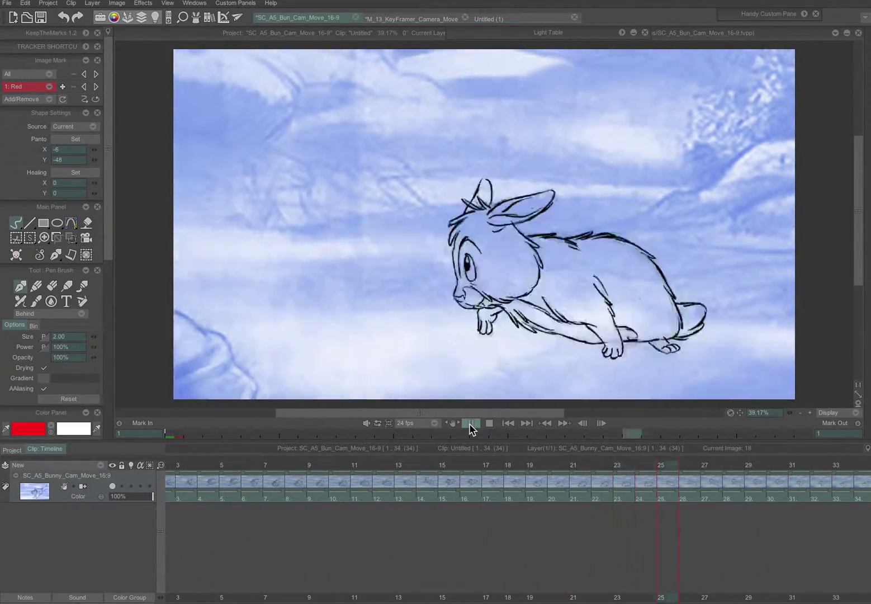
left_click(471, 426)
left_click(803, 412)
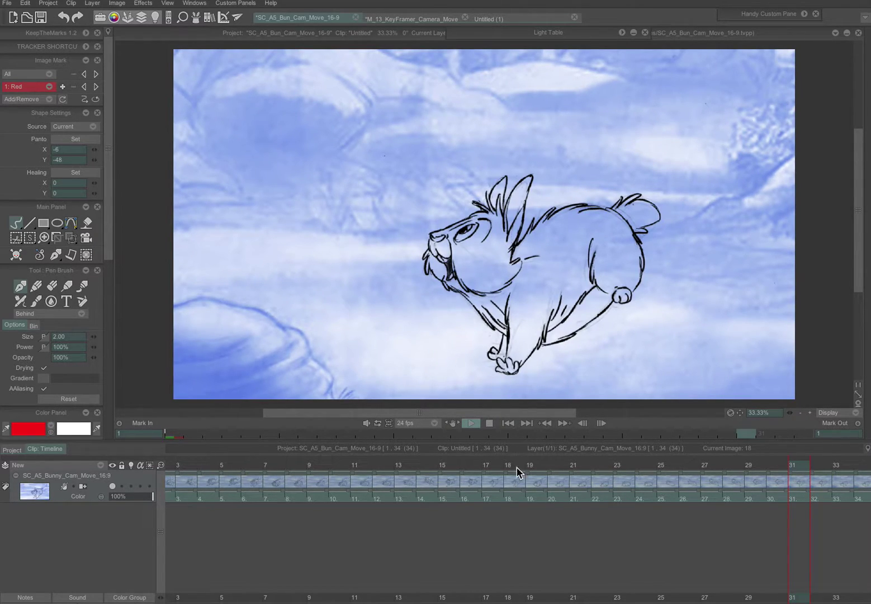
left_click(858, 394)
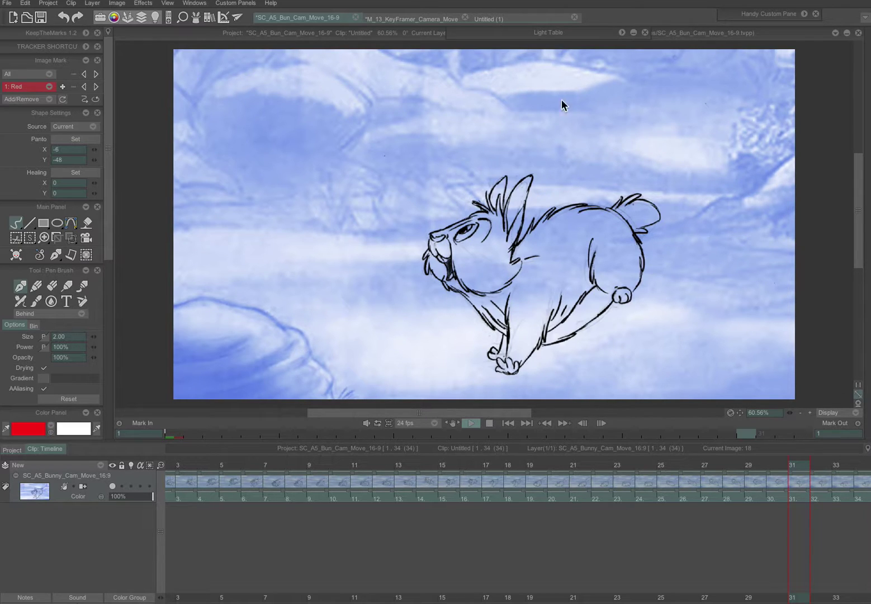
Look at the M_13_KeyFramer_Camera_Move source project, return to SC_A5_Bun_Cam_Move_16-9 and scrub back to frame 1.
left_click(407, 18)
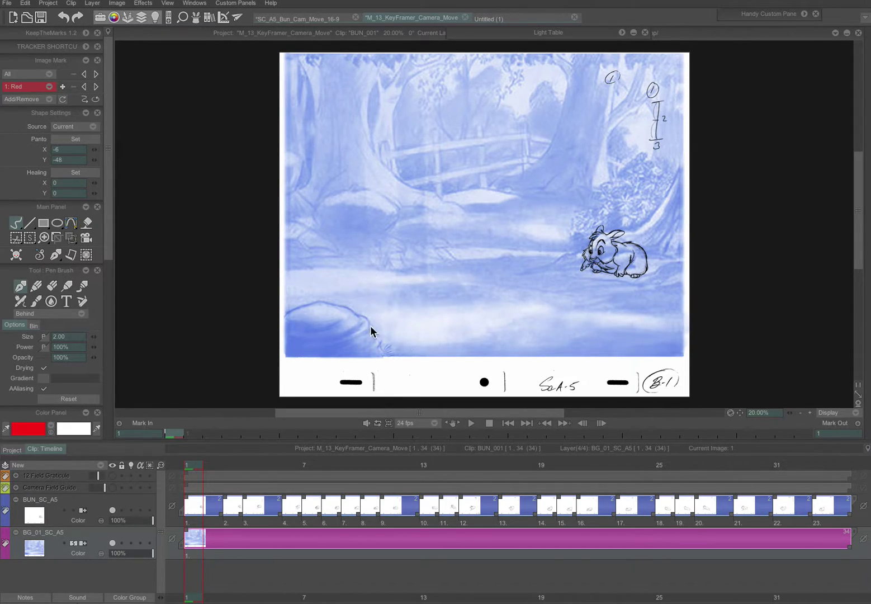
left_click(326, 21)
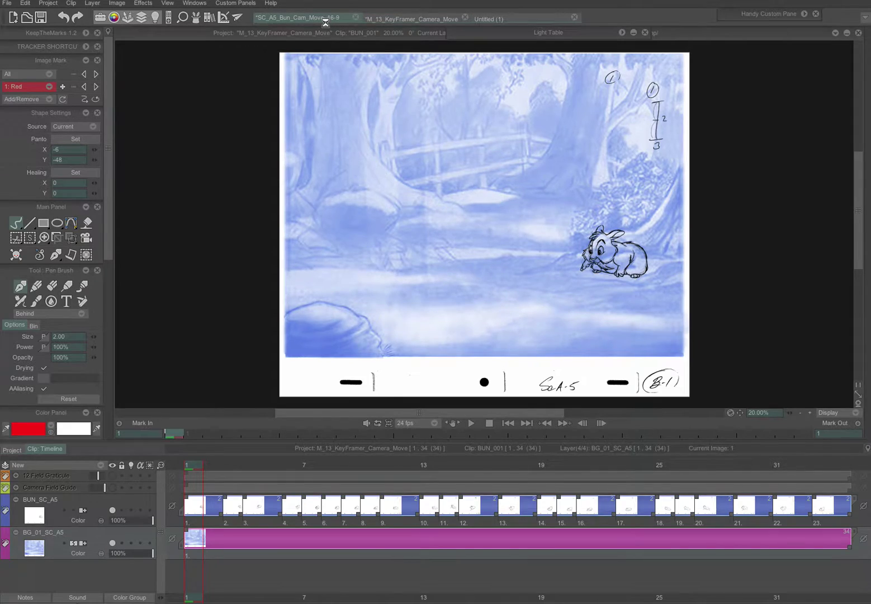
mouse_move(788, 469)
left_mouse_down()
mouse_move(278, 519)
mouse_move(180, 538)
mouse_move(625, 467)
mouse_move(797, 461)
mouse_move(866, 447)
mouse_move(671, 486)
mouse_move(443, 497)
mouse_move(223, 526)
mouse_move(173, 541)
left_mouse_up()
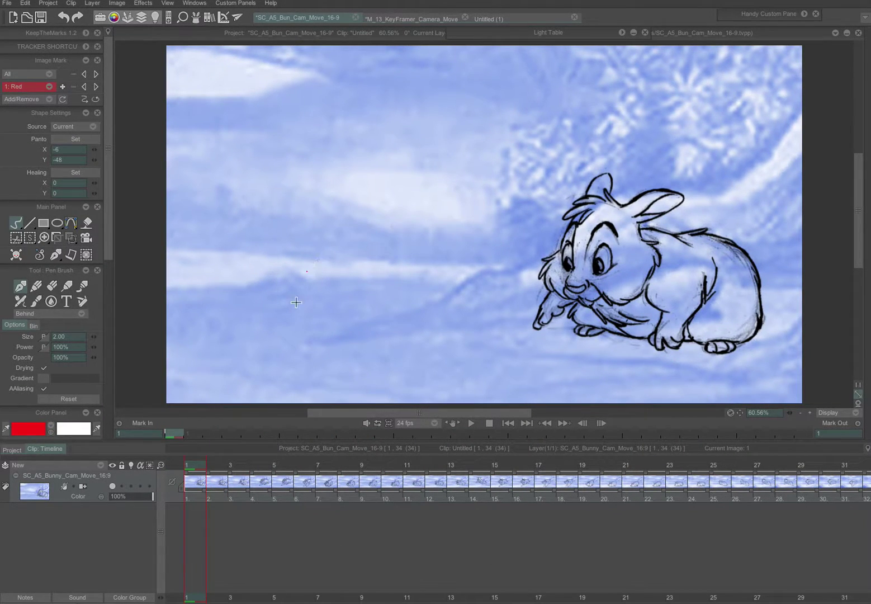